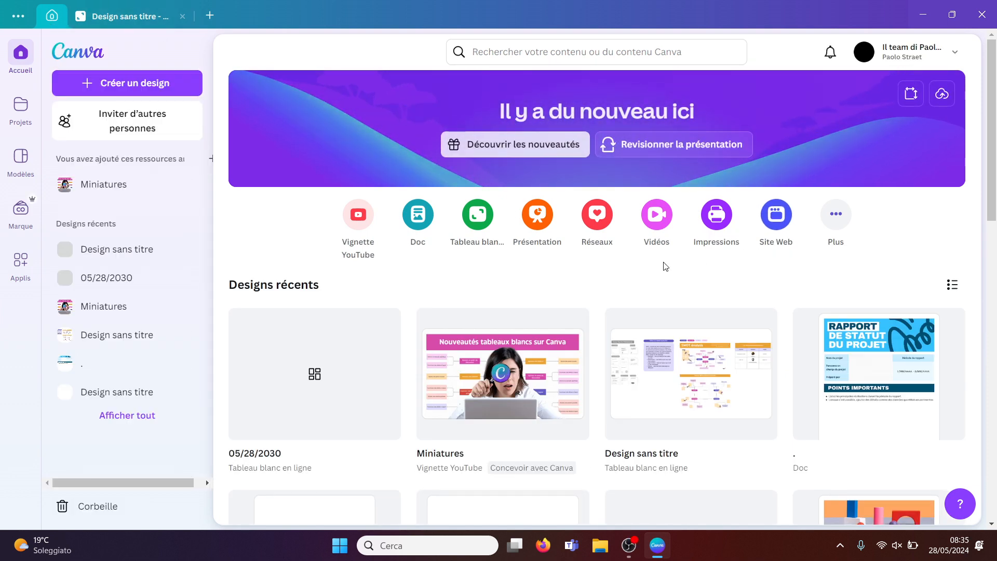
# Step: Create a new online whiteboard and close the previously open untitled design
pyautogui.click(478, 216)
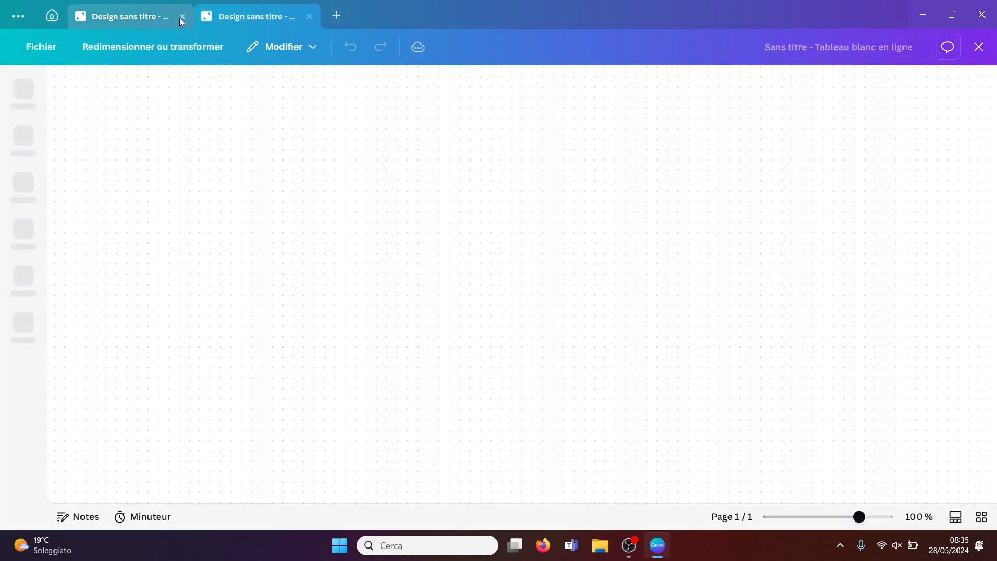
pyautogui.click(181, 17)
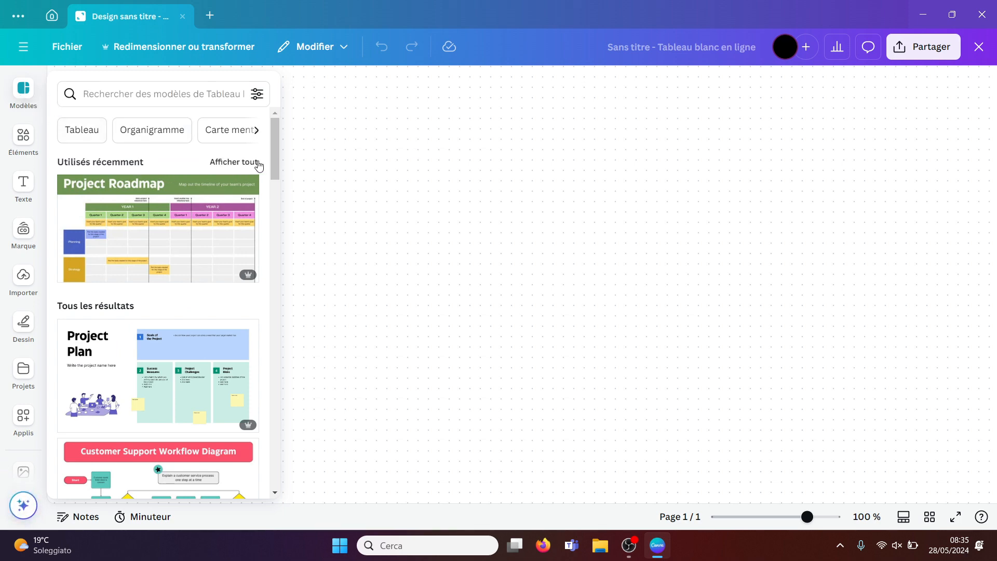
# Step: Add the Team Calendar template for January 2025 to the blank whiteboard
pyautogui.moveTo(274, 159); pyautogui.dragTo(275, 297)
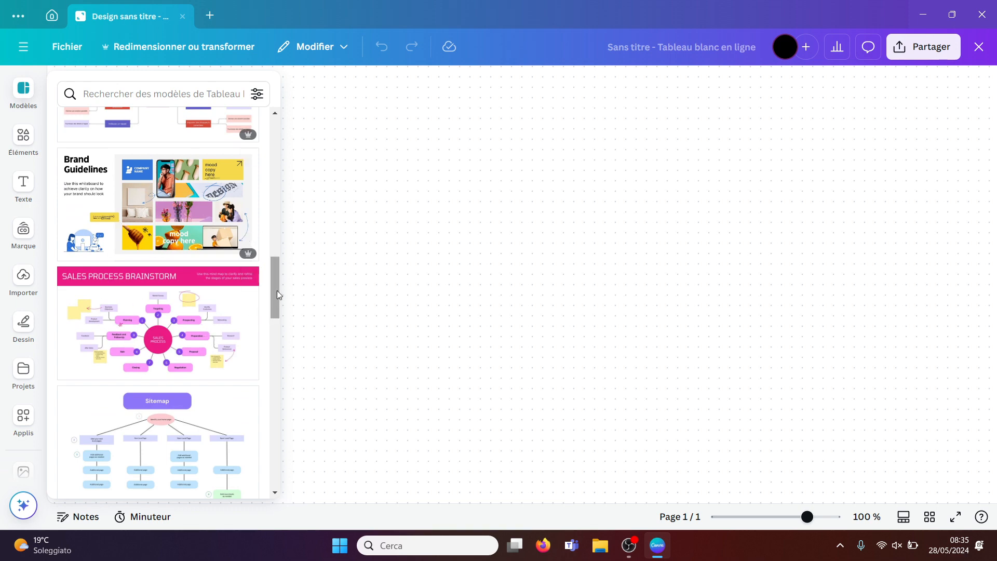
pyautogui.moveTo(276, 291); pyautogui.dragTo(274, 339)
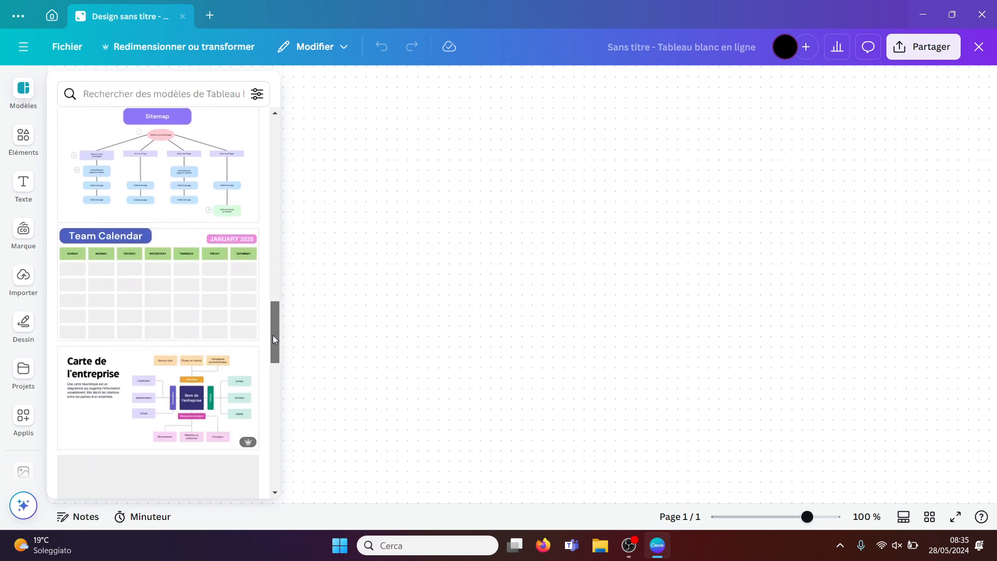
pyautogui.click(155, 280)
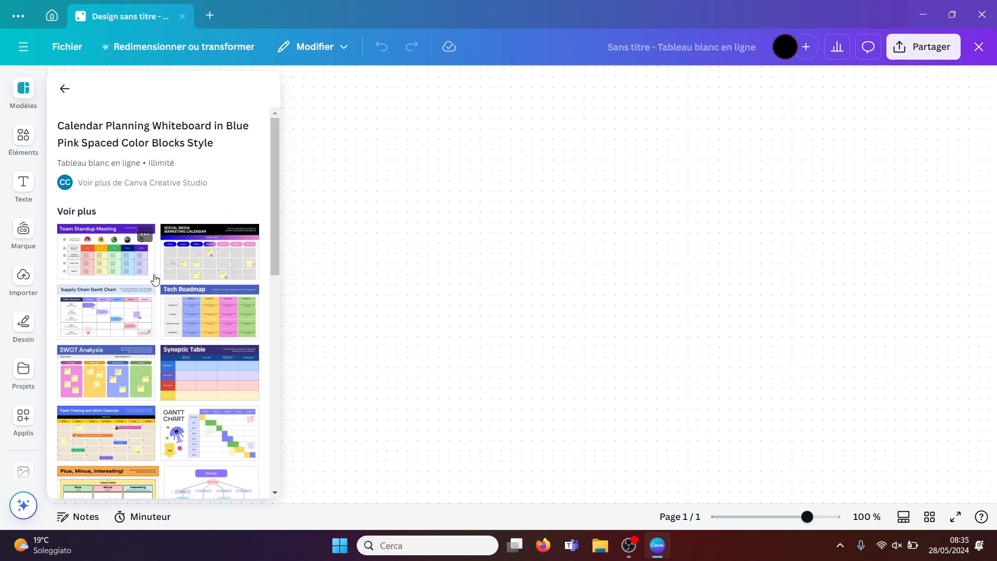
pyautogui.click(697, 272)
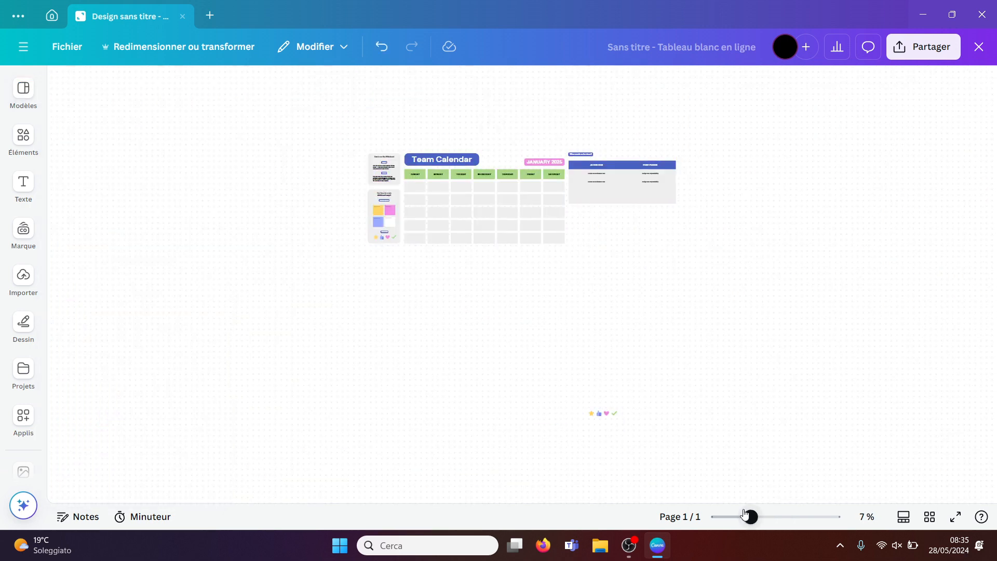
# Step: Move the yellow sticky note from the template's sticky notes box into the first cell under Sunday
pyautogui.moveTo(750, 517); pyautogui.dragTo(775, 517)
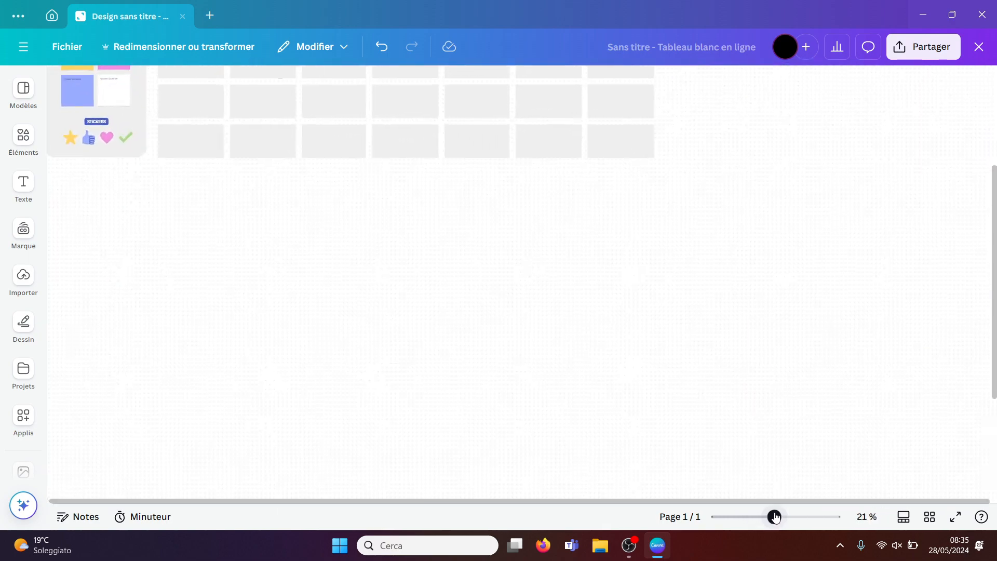
pyautogui.moveTo(995, 388); pyautogui.dragTo(984, 248)
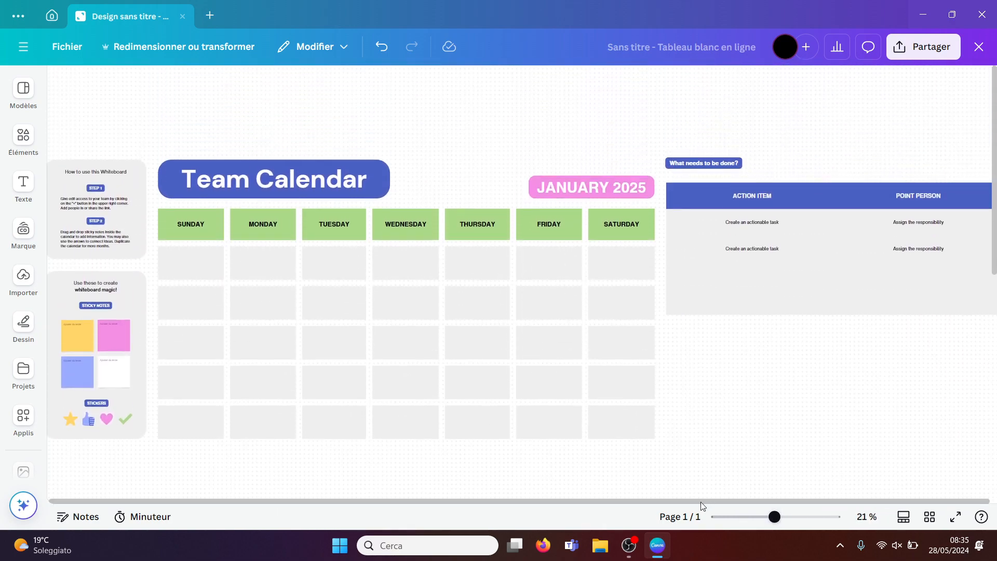
pyautogui.moveTo(700, 500); pyautogui.dragTo(648, 501)
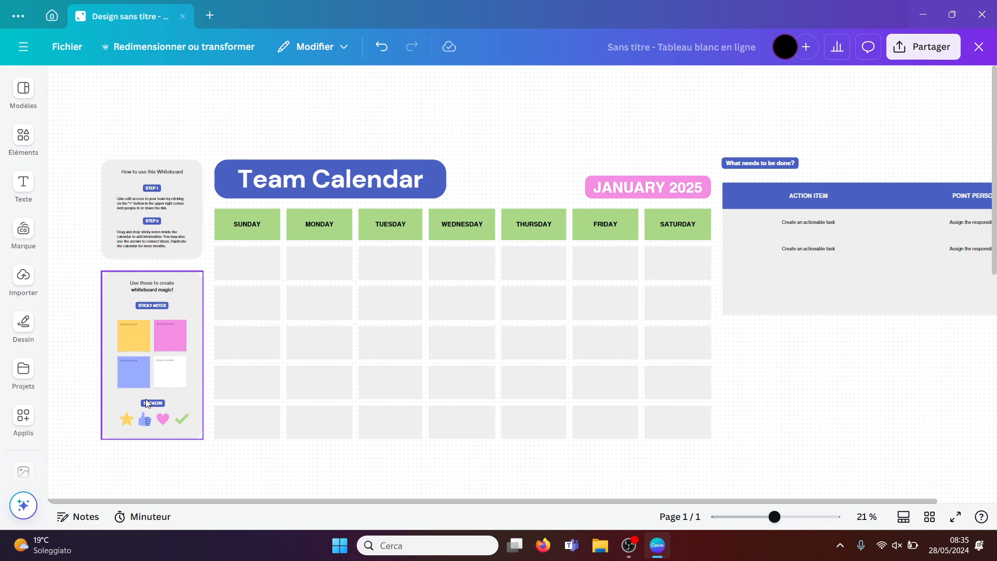
pyautogui.moveTo(132, 344); pyautogui.dragTo(242, 269)
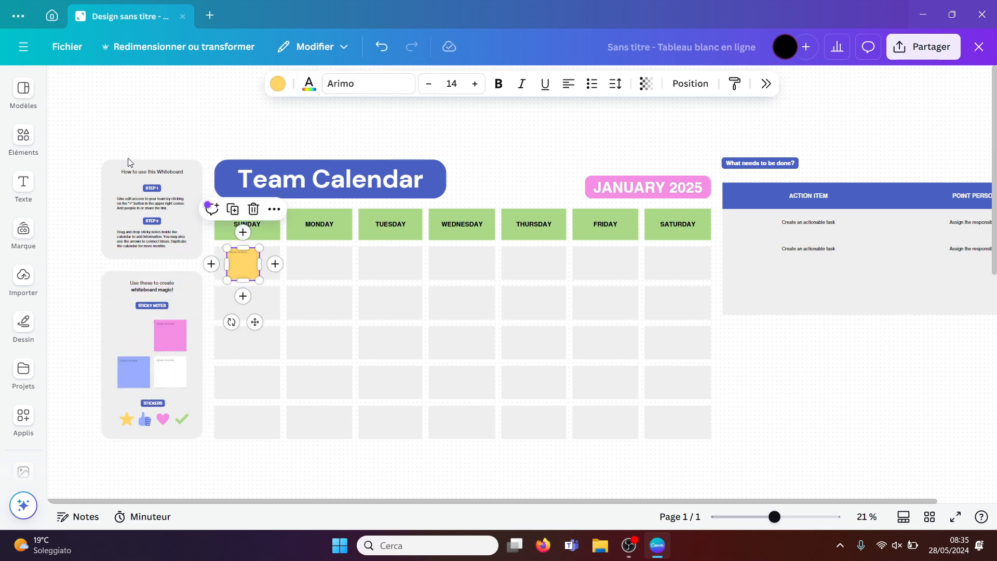
# Step: Delete the template's instructions box and sticky notes box with all their contents, keeping the yellow note in the calendar
pyautogui.click(92, 158)
pyautogui.moveTo(92, 158); pyautogui.dragTo(196, 422)
pyautogui.press('Delete')
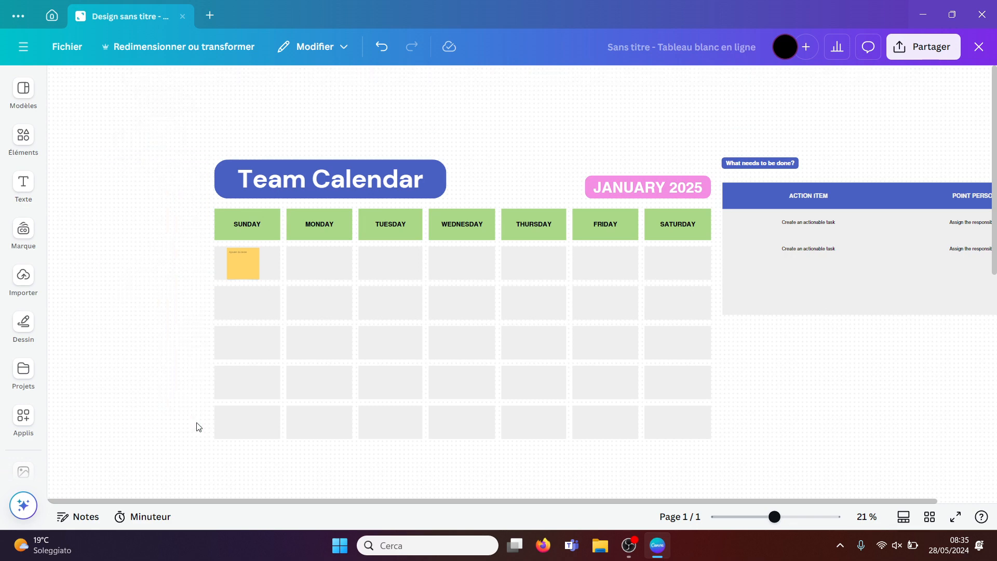
# Step: Enlarge the yellow note and place it beside the Sunday column, outside the calendar grid
pyautogui.click(242, 263)
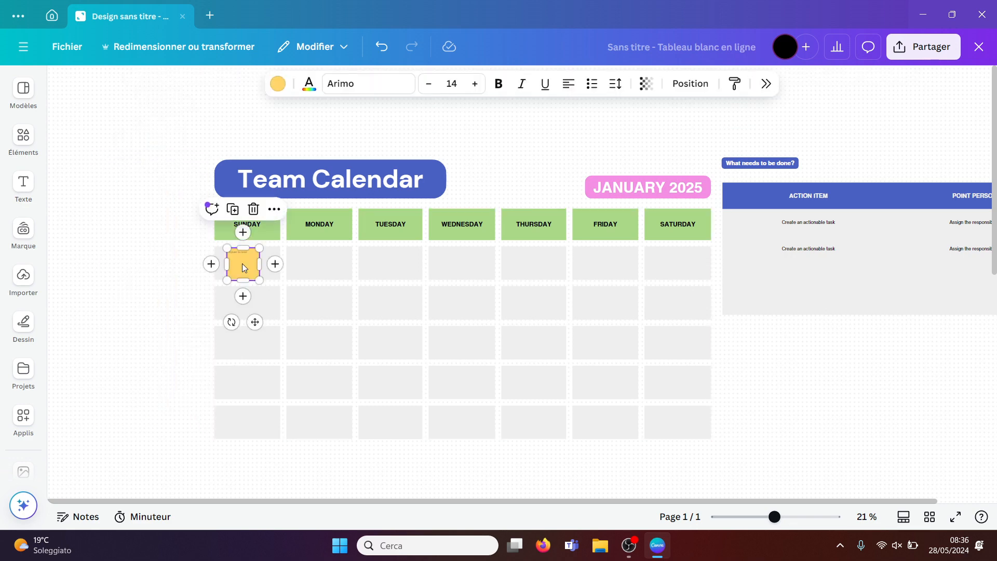
pyautogui.moveTo(227, 249); pyautogui.dragTo(134, 259)
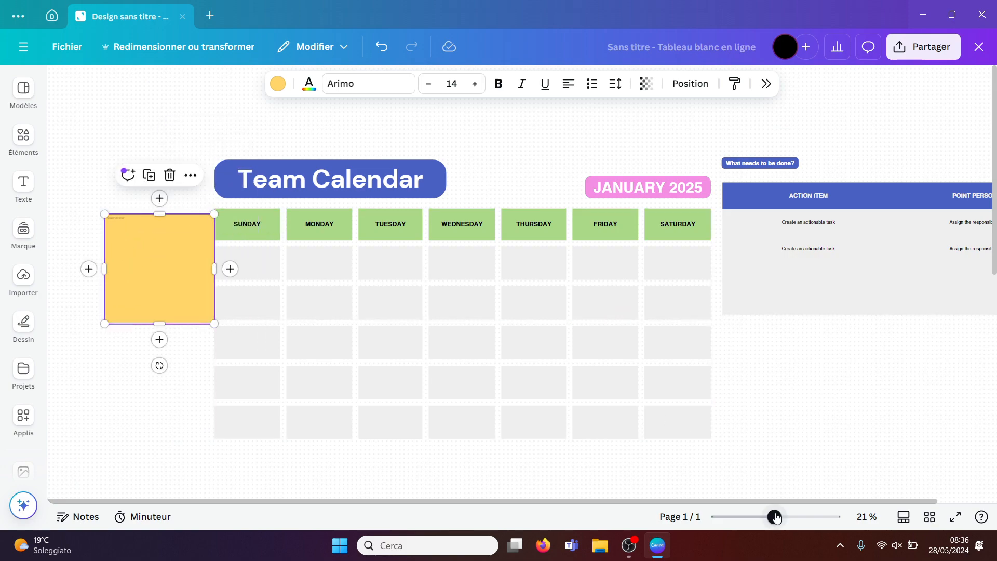
pyautogui.moveTo(775, 516); pyautogui.dragTo(787, 517)
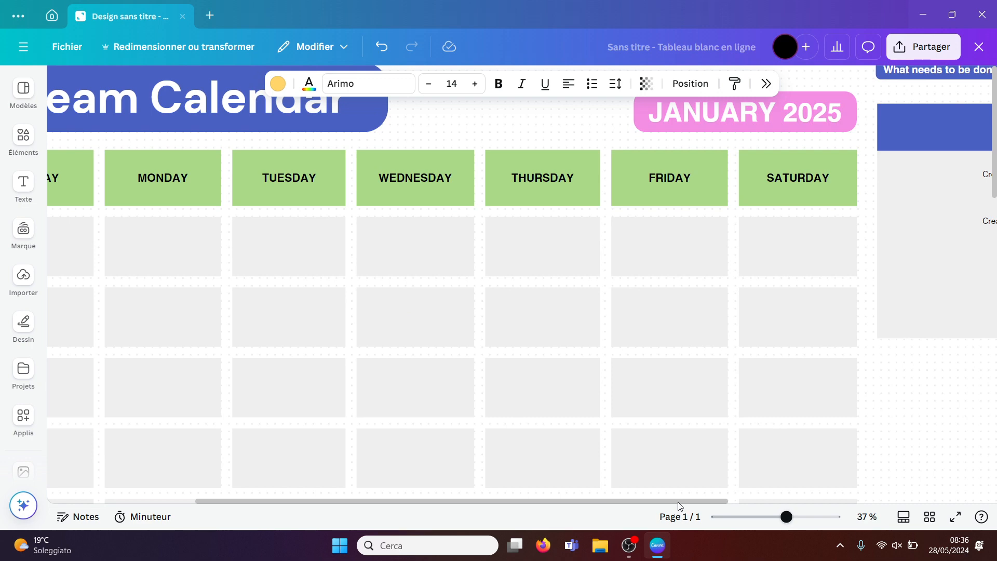
pyautogui.moveTo(678, 501); pyautogui.dragTo(467, 496)
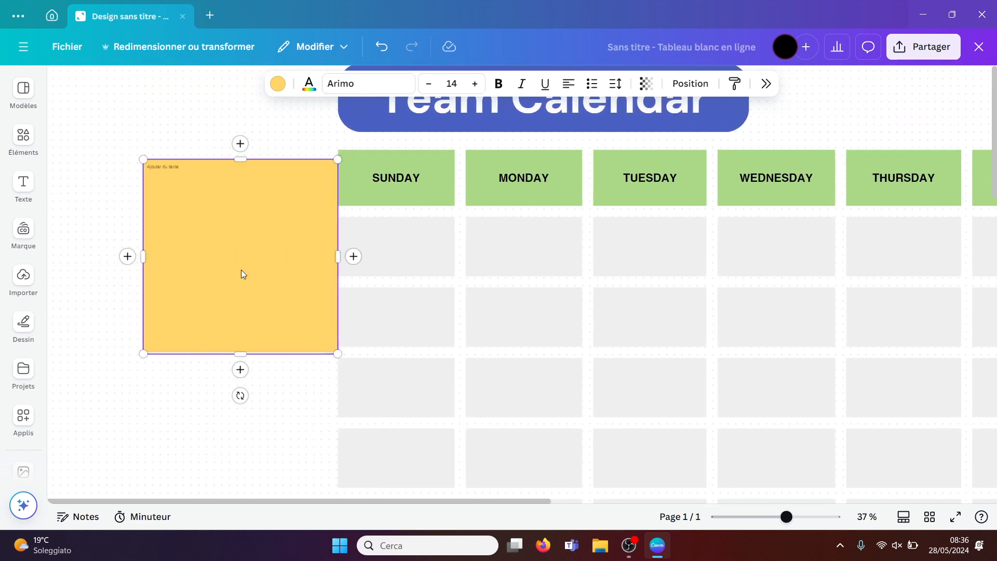
# Step: Enter the text "fff" on the enlarged yellow note
pyautogui.click(121, 371)
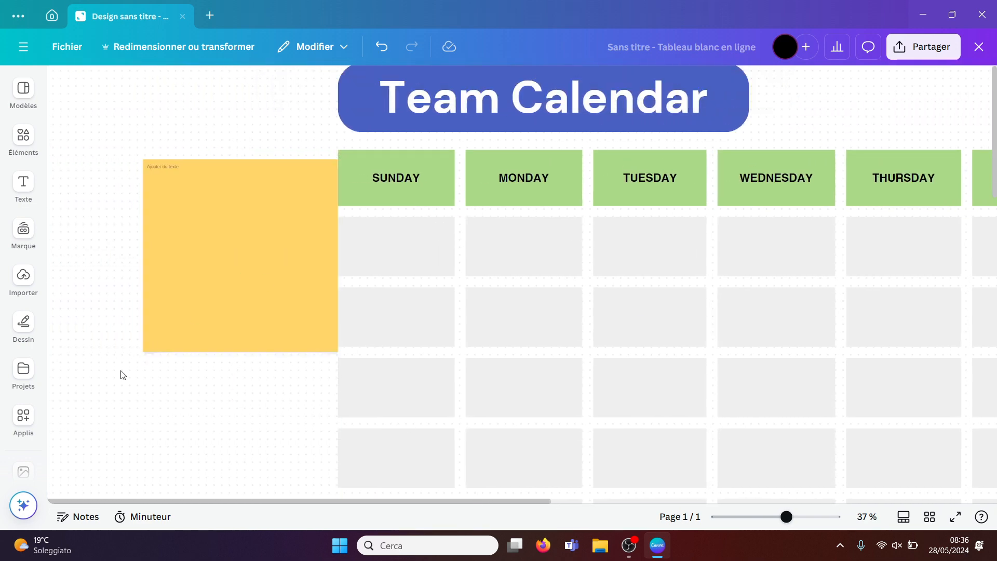
pyautogui.click(175, 281)
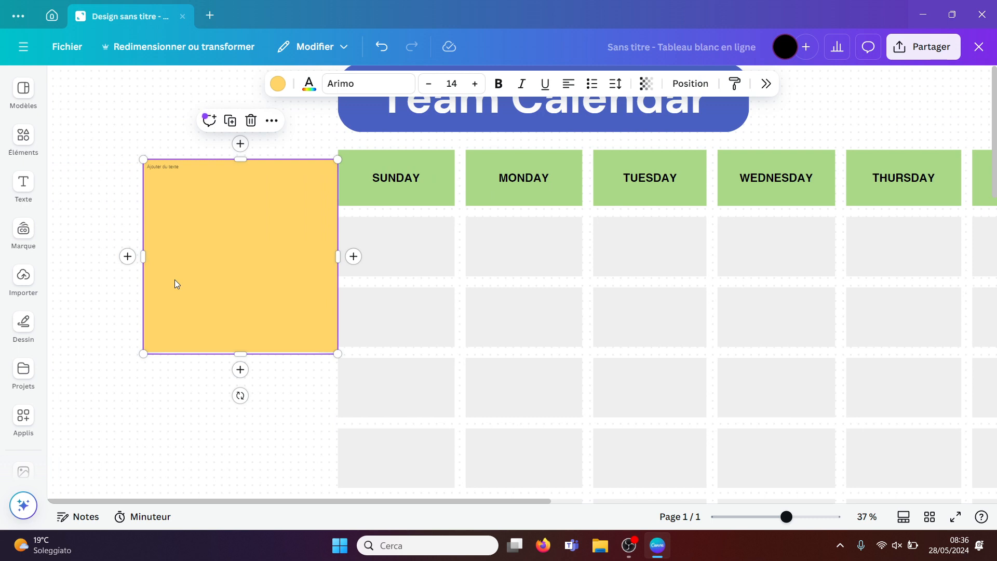
pyautogui.click(124, 374)
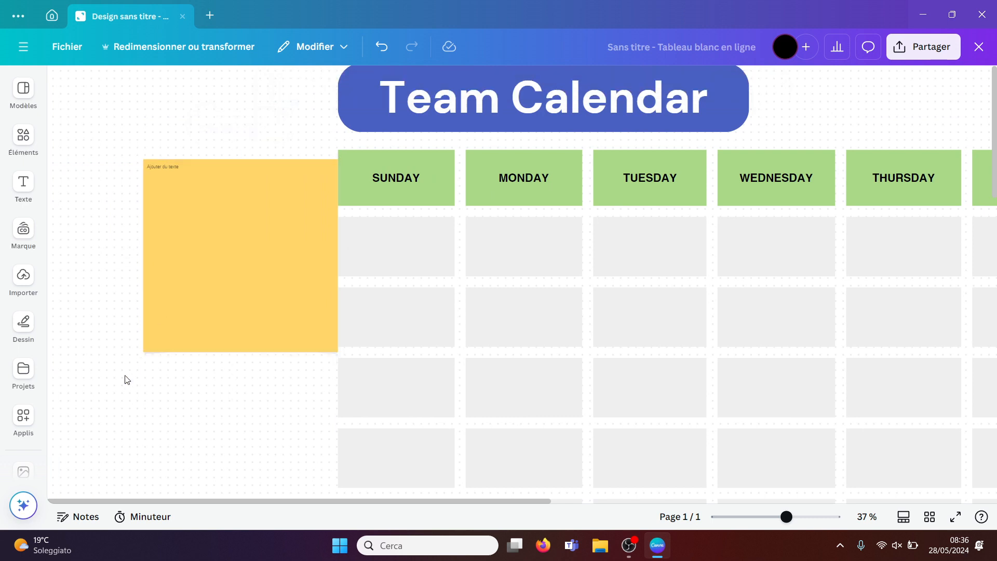
pyautogui.click(228, 251)
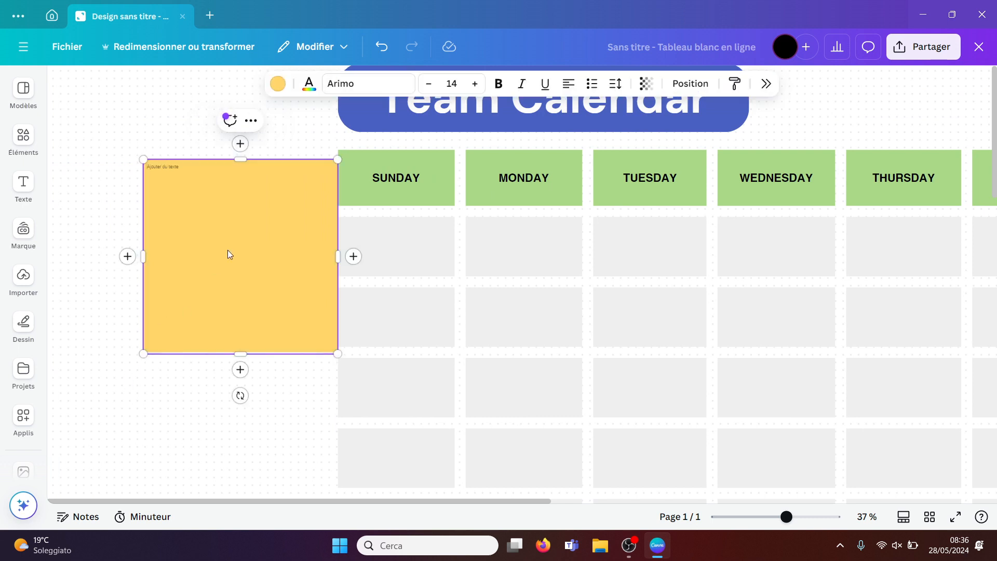
pyautogui.write('fff')
pyautogui.click(178, 405)
# Step: Delete the large yellow note and insert a new light-yellow sticky note from the elements library
pyautogui.click(211, 259)
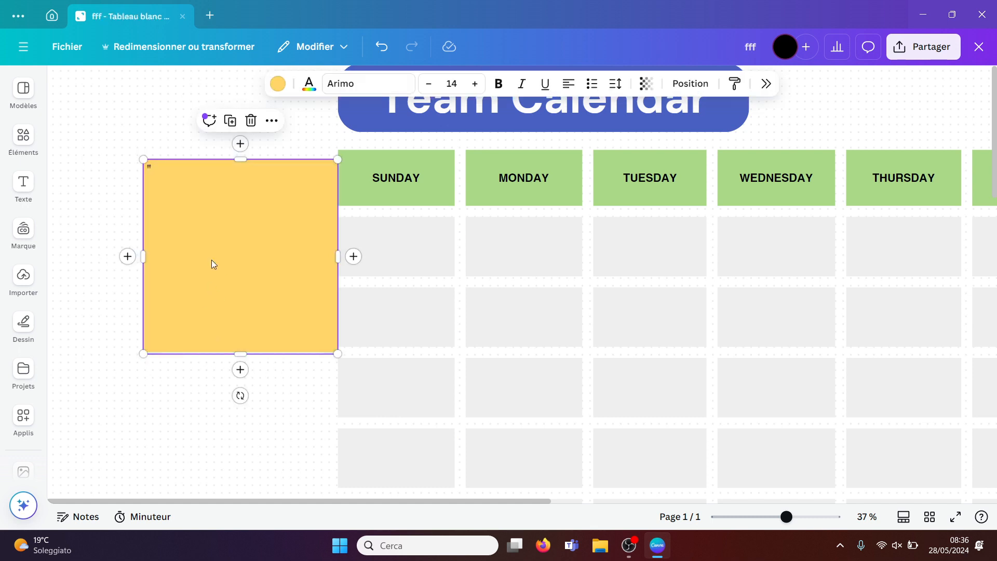
pyautogui.press('Delete')
pyautogui.click(24, 136)
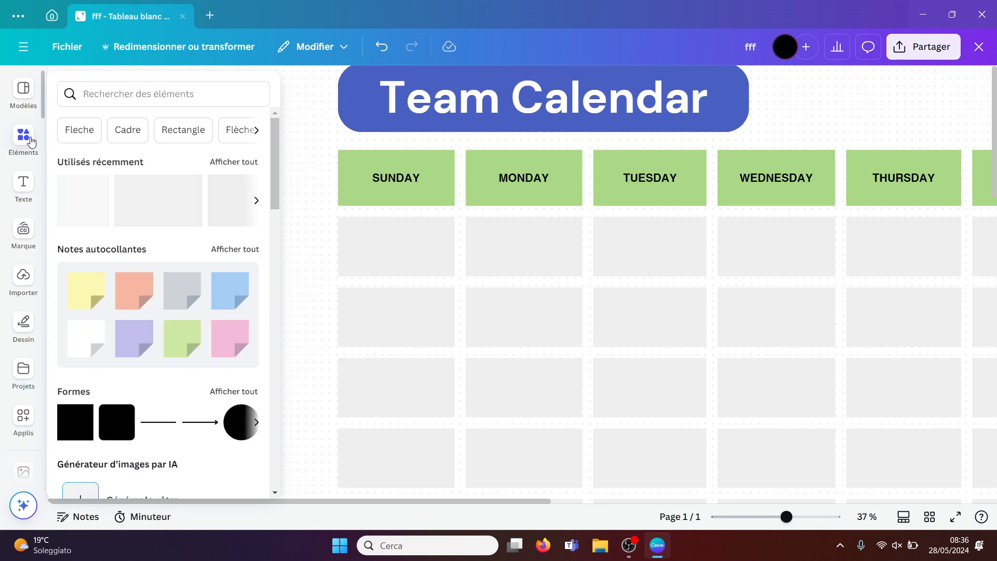
pyautogui.click(83, 297)
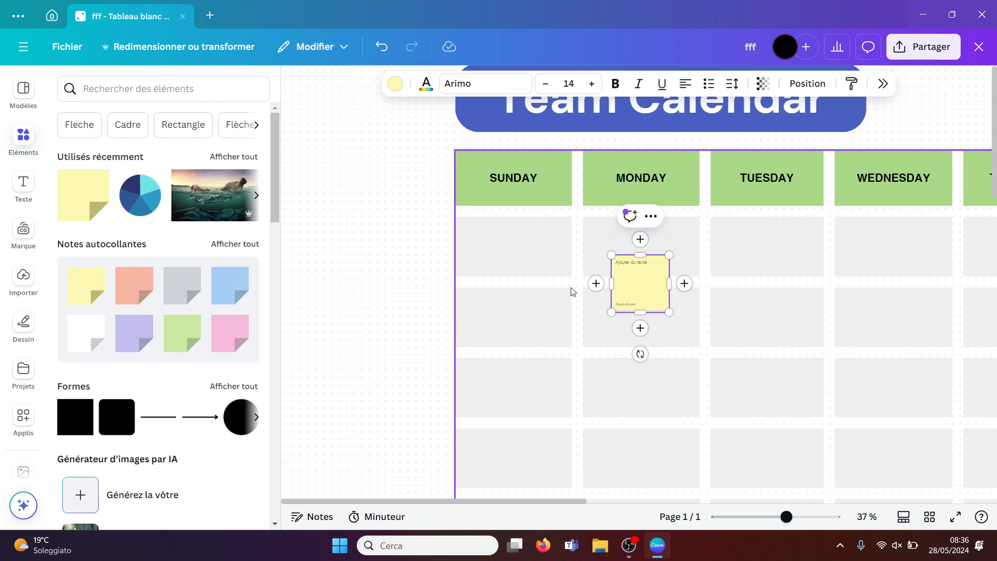
# Step: Move the new sticky note into the second cell under Sunday
pyautogui.click(445, 297)
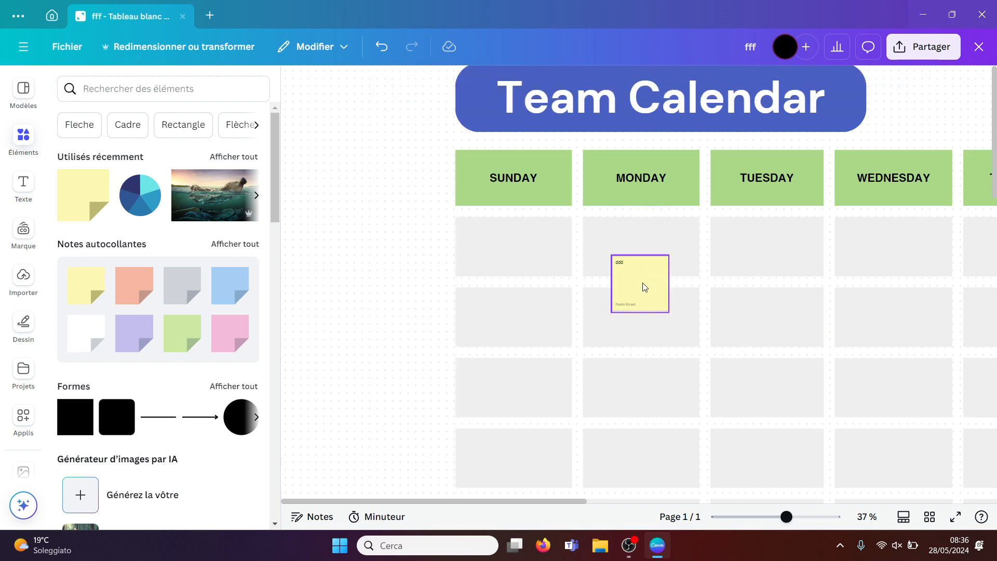
pyautogui.moveTo(644, 287); pyautogui.dragTo(503, 325)
pyautogui.click(373, 353)
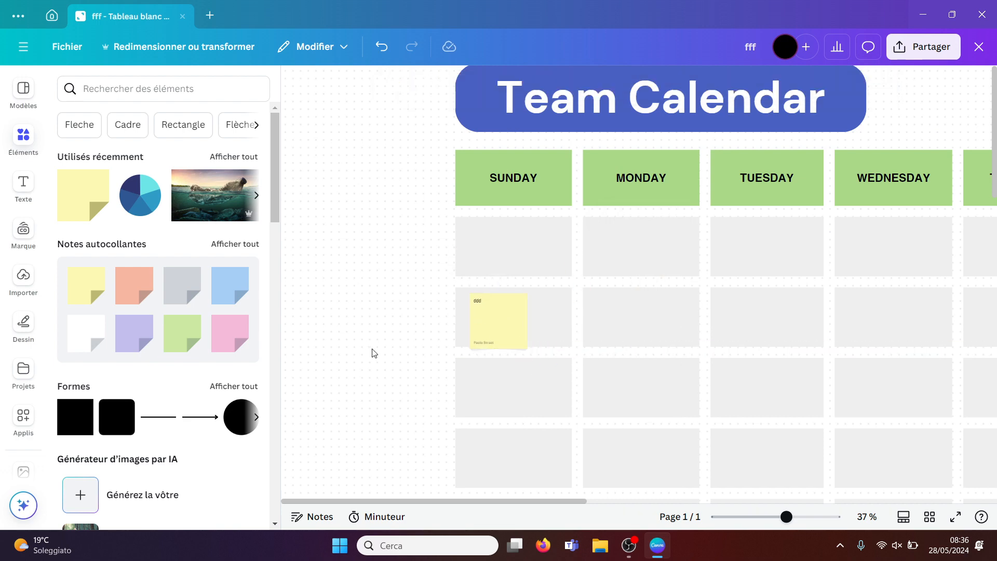
# Step: Replace the sticky note's text with "fffff"
pyautogui.click(494, 322)
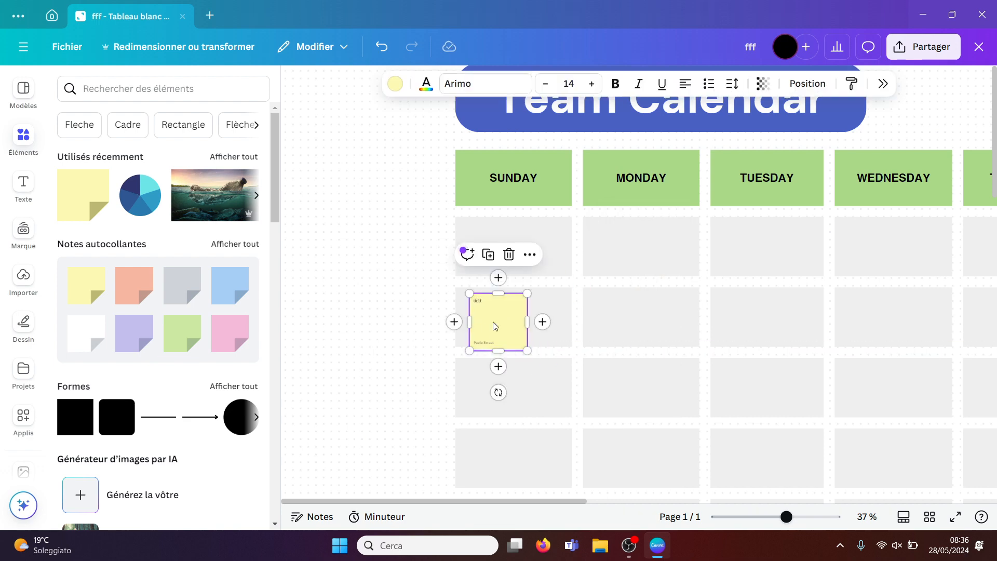
pyautogui.click(353, 370)
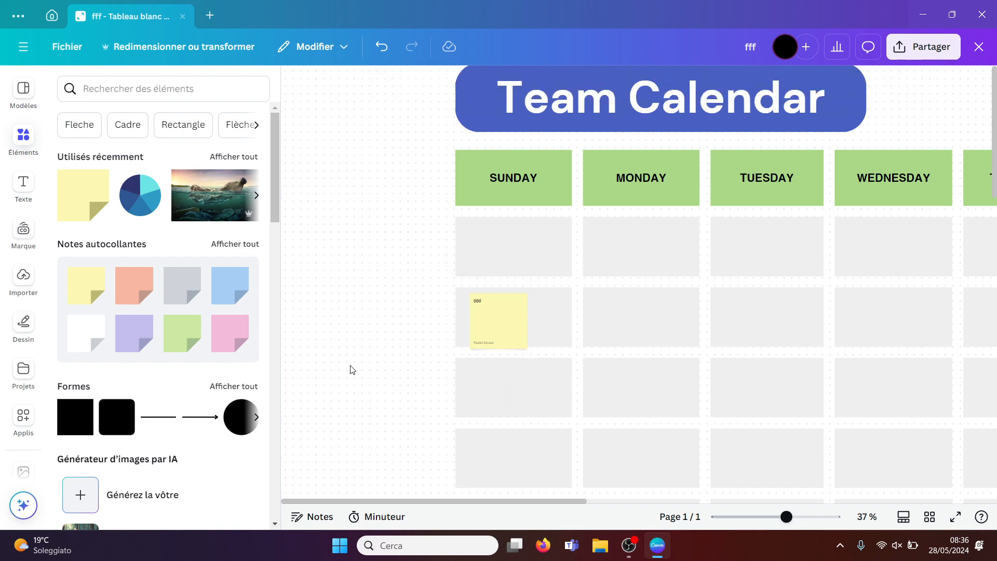
pyautogui.click(492, 324)
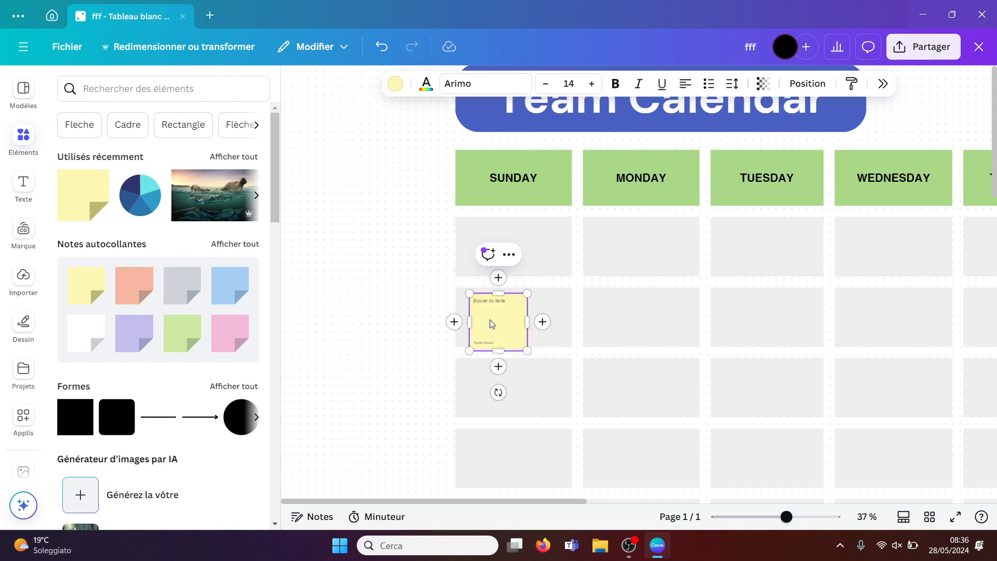
pyautogui.write('fffff')
pyautogui.click(330, 364)
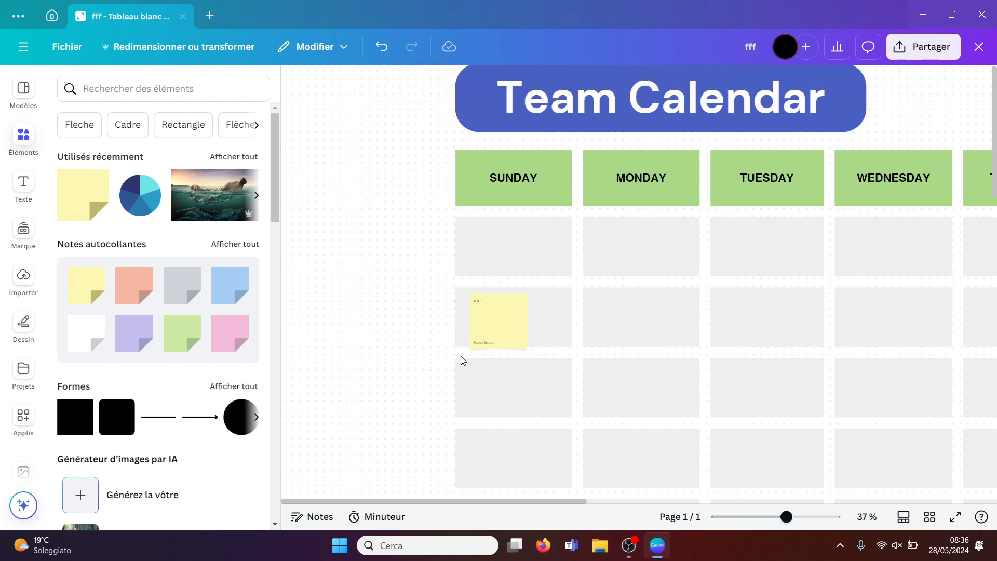
# Step: Open the sticky note's full formatting settings and look through the colour, transparency and text options
pyautogui.click(502, 319)
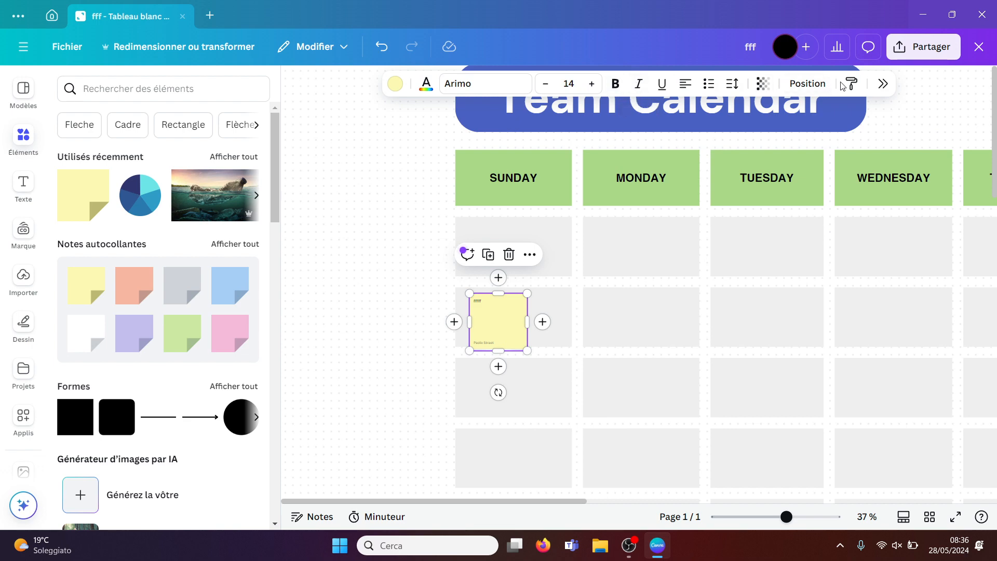
pyautogui.click(883, 86)
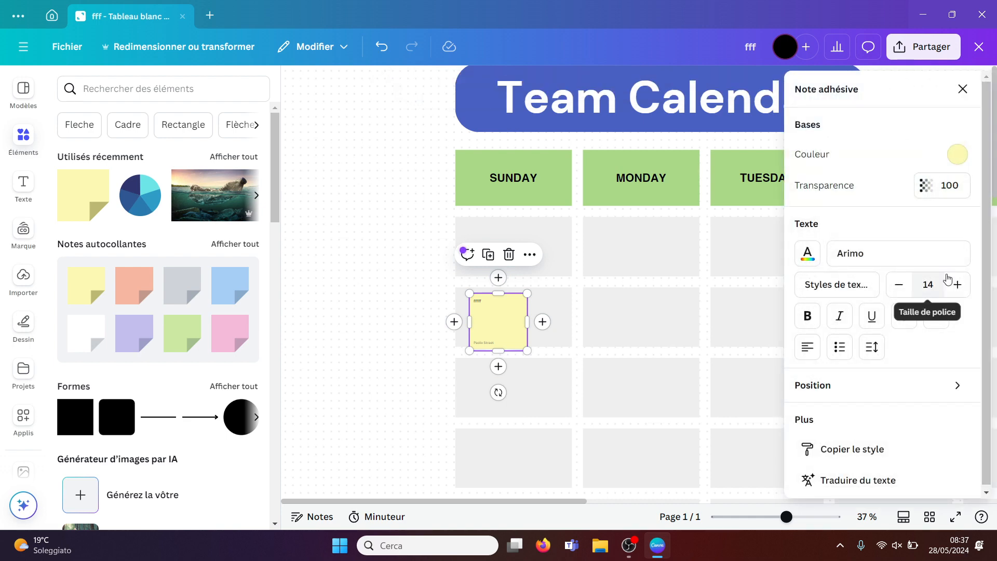
pyautogui.moveTo(985, 198); pyautogui.dragTo(981, 254)
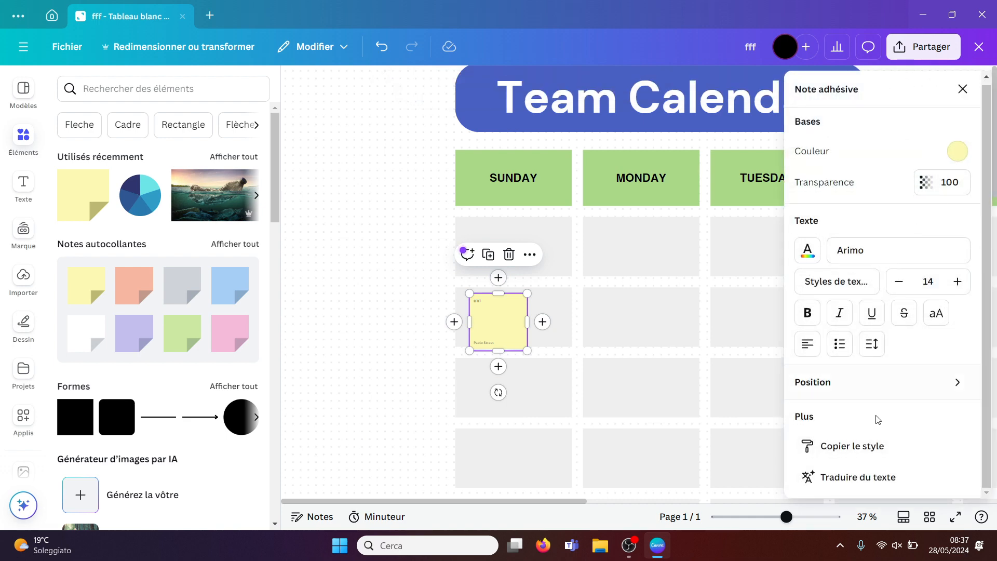
# Step: In the layer order, move the sticky note behind the calendar table and then back to the very top
pyautogui.click(954, 385)
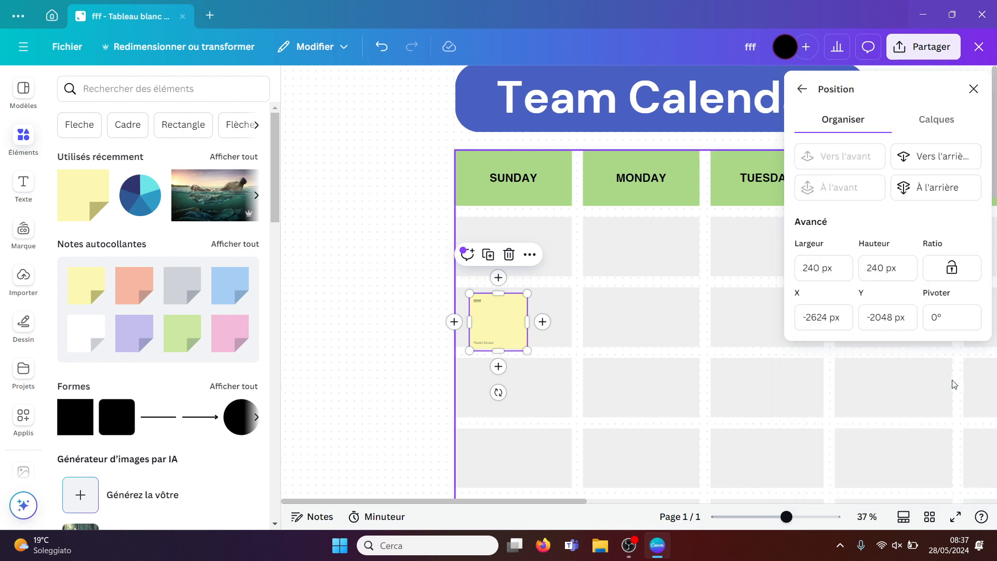
pyautogui.click(936, 124)
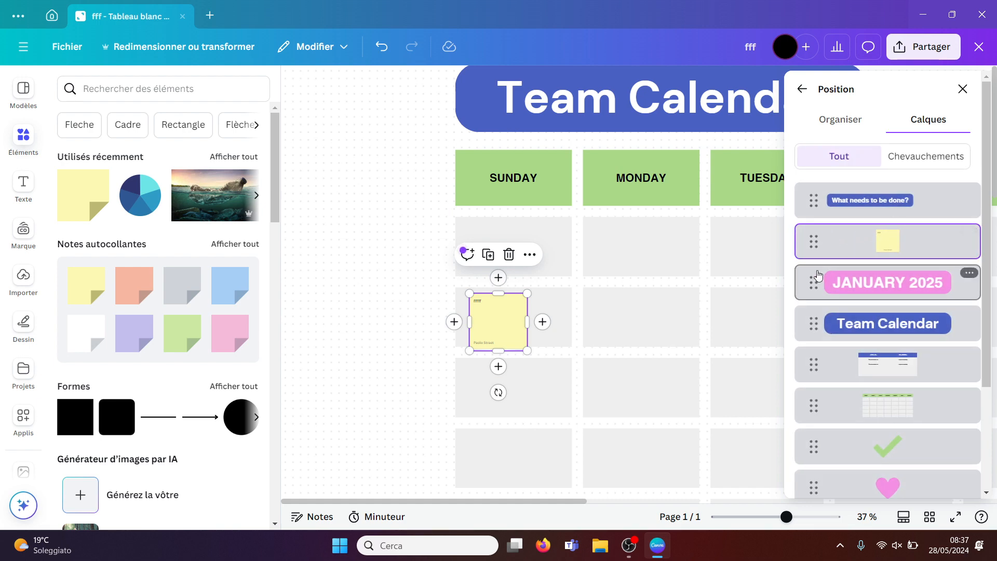
pyautogui.moveTo(809, 361); pyautogui.dragTo(808, 426)
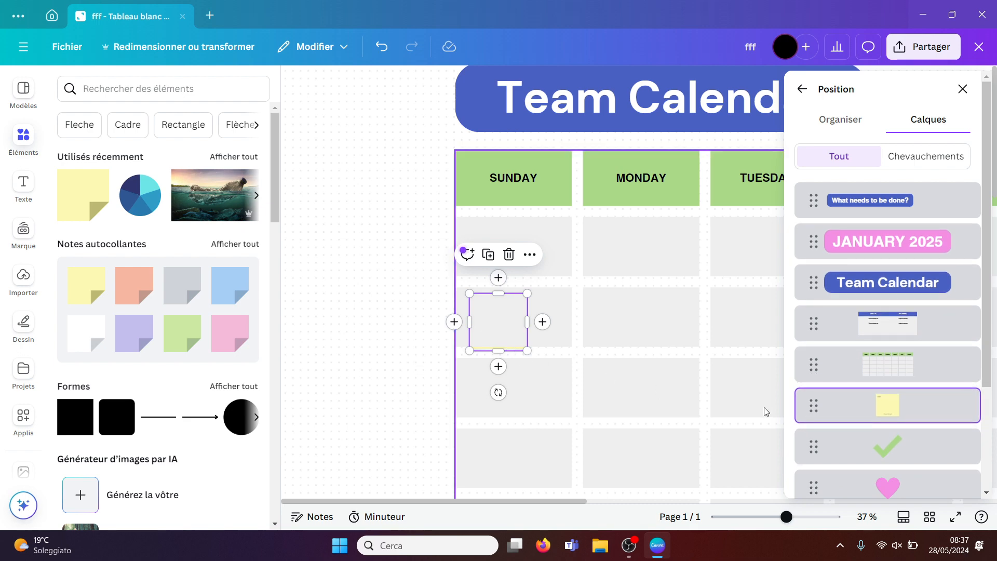
pyautogui.moveTo(813, 404); pyautogui.dragTo(815, 199)
pyautogui.press('Escape')
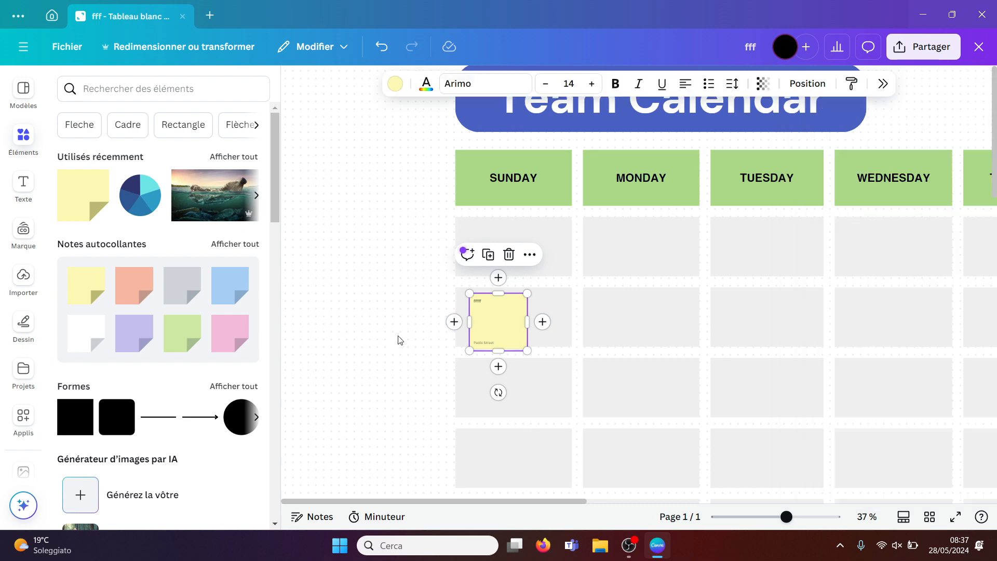
# Step: Add a square shape from the basic shapes to the calendar whiteboard and select it
pyautogui.click(400, 340)
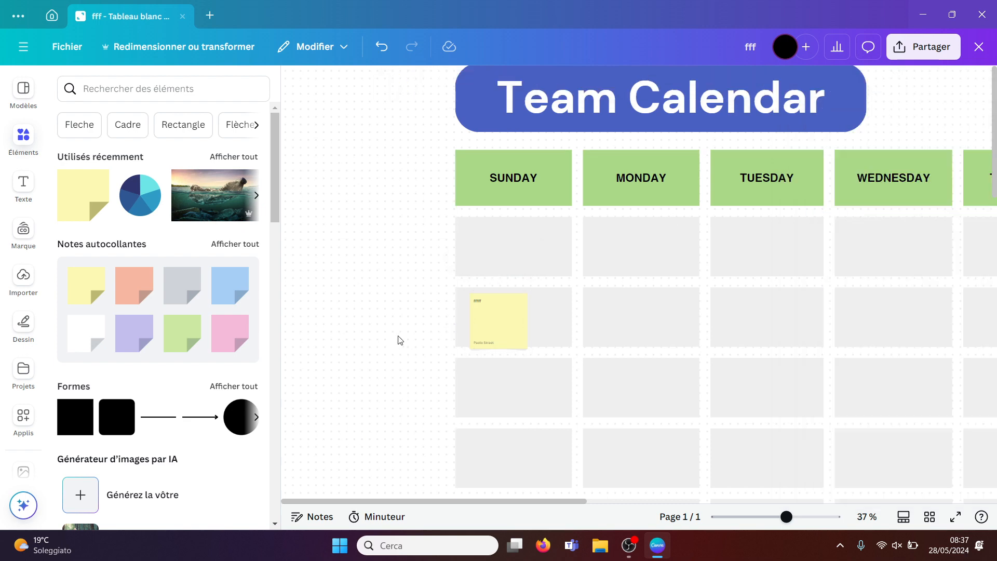
pyautogui.click(75, 429)
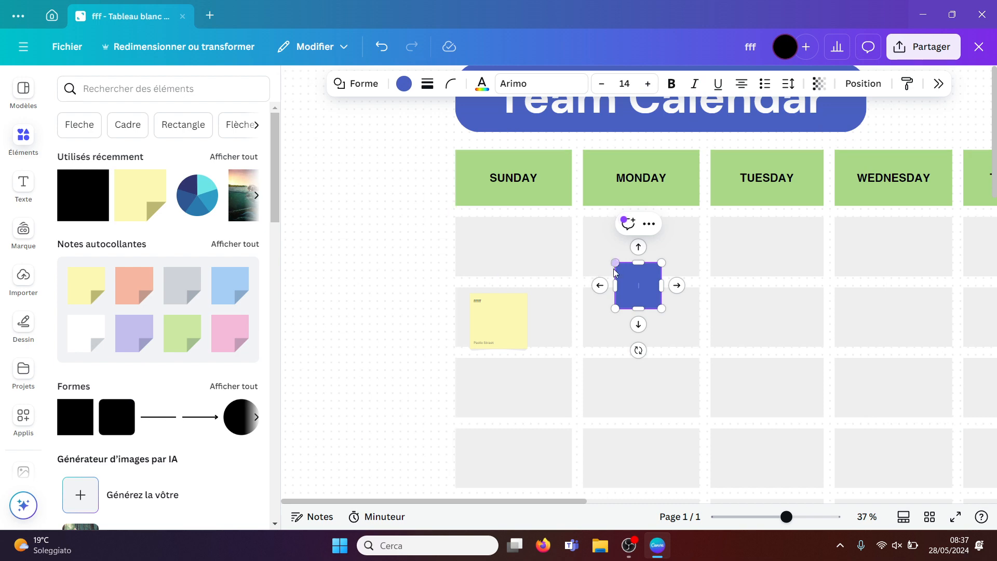
pyautogui.click(397, 257)
pyautogui.click(641, 281)
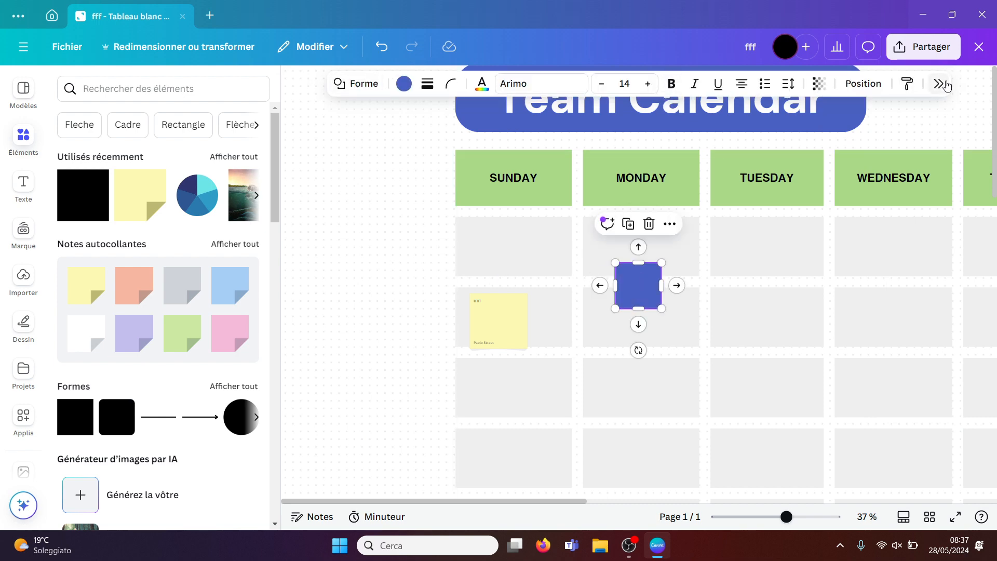
# Step: Change the blue square into the rectangular speech bubble shape and look through the other available shapes
pyautogui.click(351, 85)
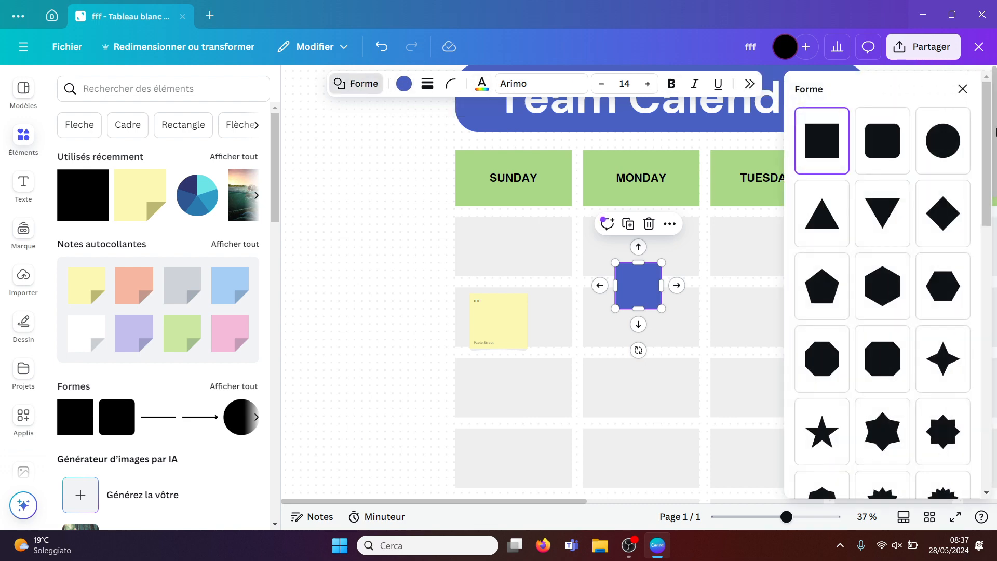
pyautogui.scroll(-5, 977, 226)
pyautogui.scroll(-4, 977, 225)
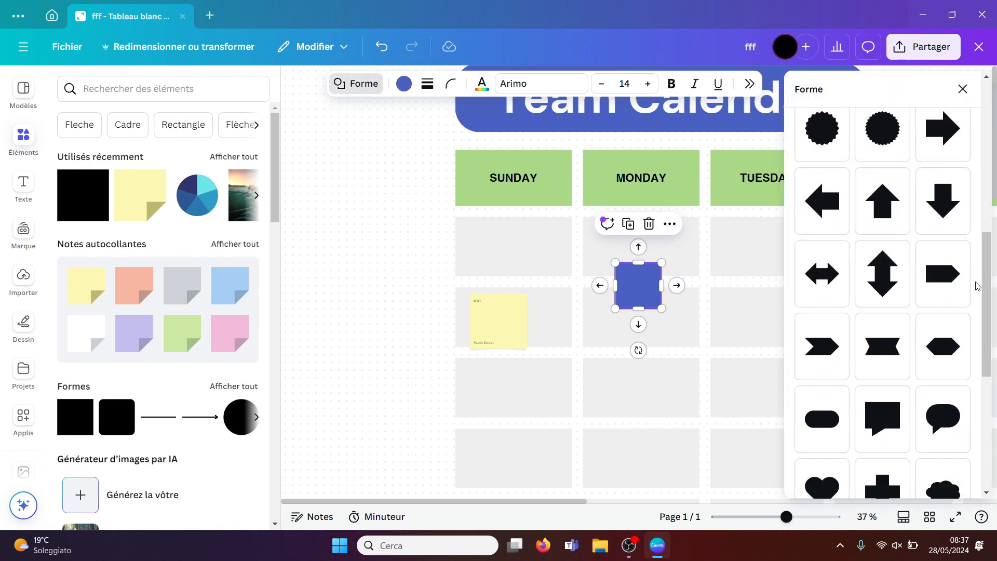
pyautogui.click(889, 416)
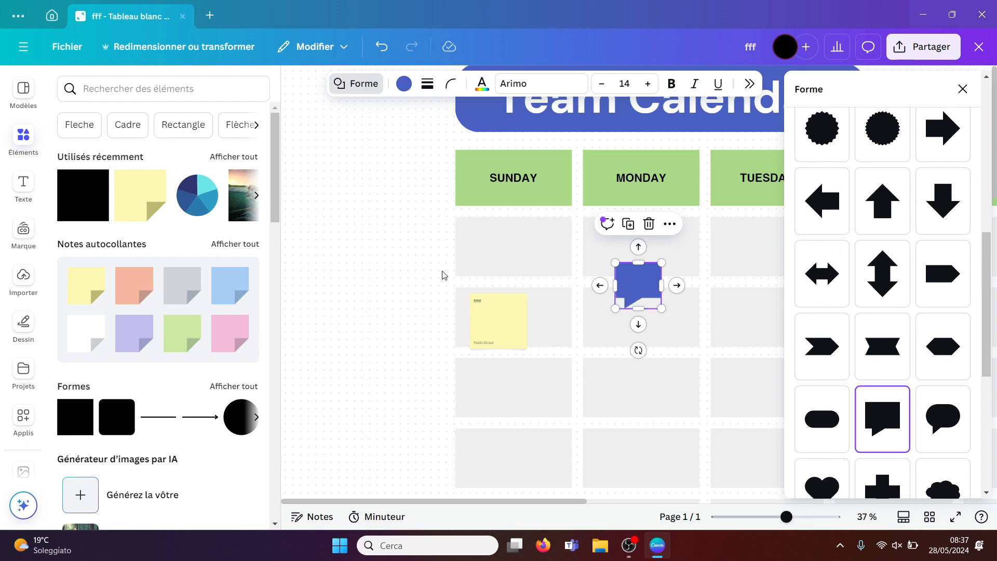
pyautogui.press('Escape')
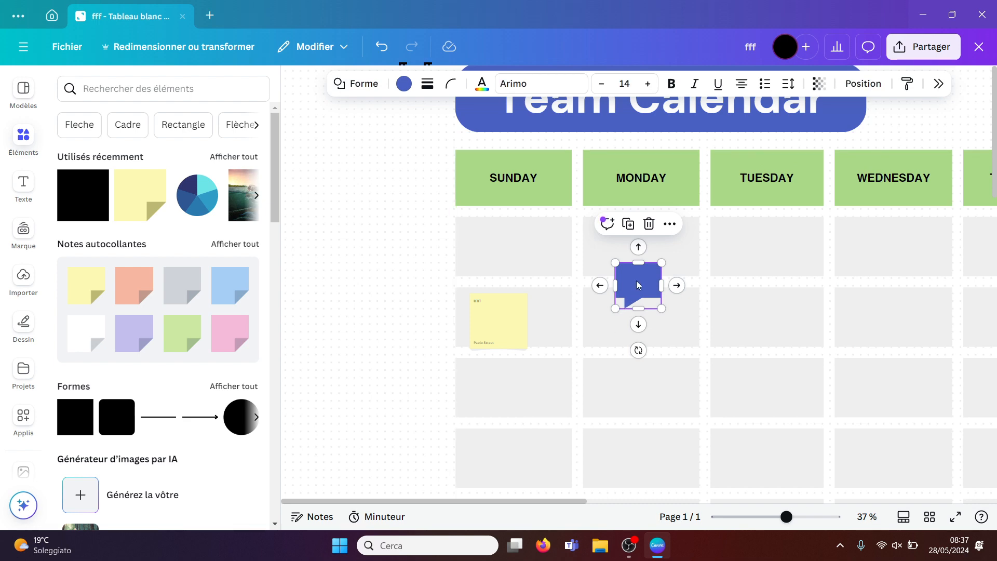
pyautogui.click(356, 83)
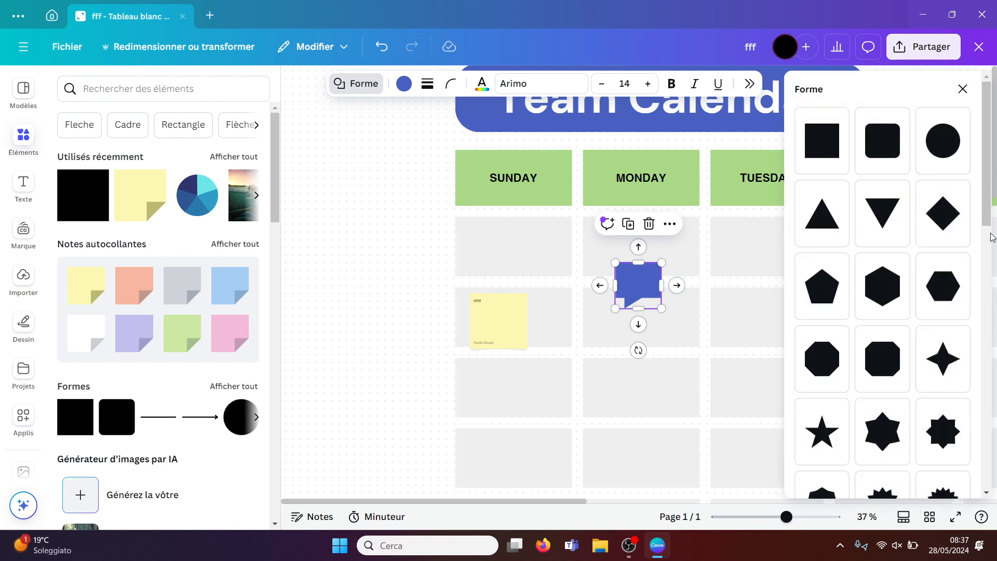
pyautogui.scroll(-10, 975, 410)
pyautogui.scroll(10, 976, 410)
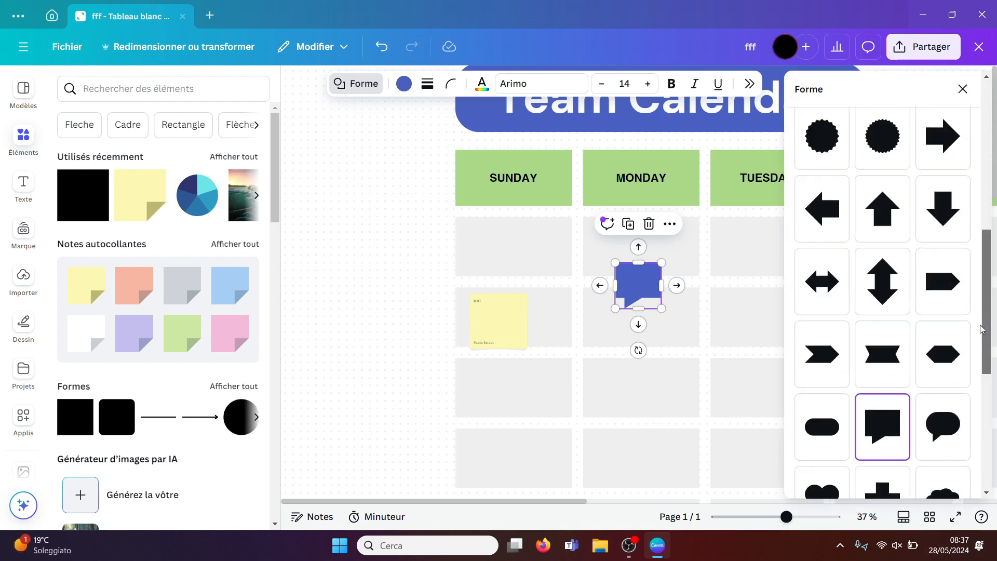
pyautogui.click(963, 90)
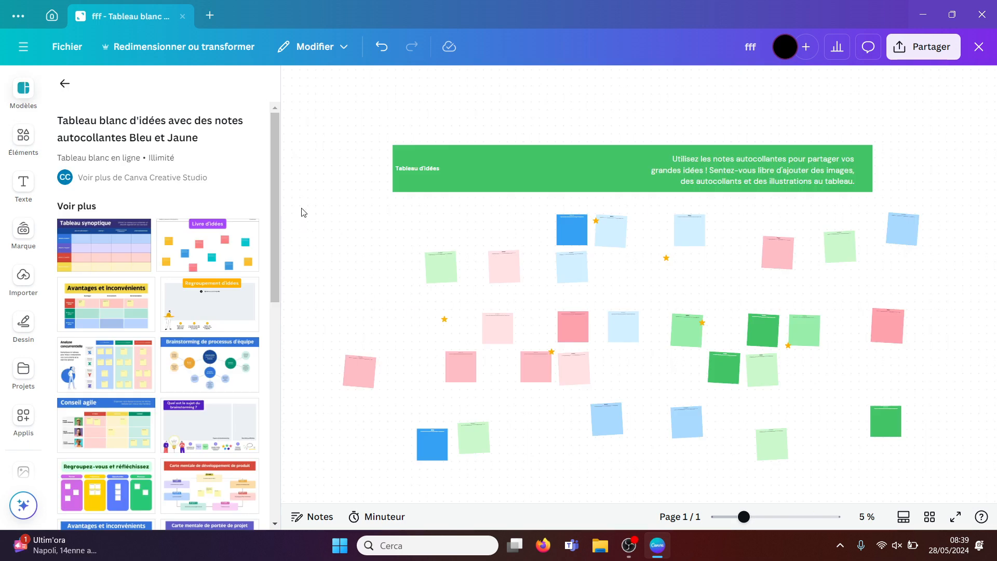
# Step: Sort all sticky notes on the ideas board by colour and move the three medium-blue notes up beside the light-blue group
pyautogui.moveTo(303, 213); pyautogui.dragTo(932, 471)
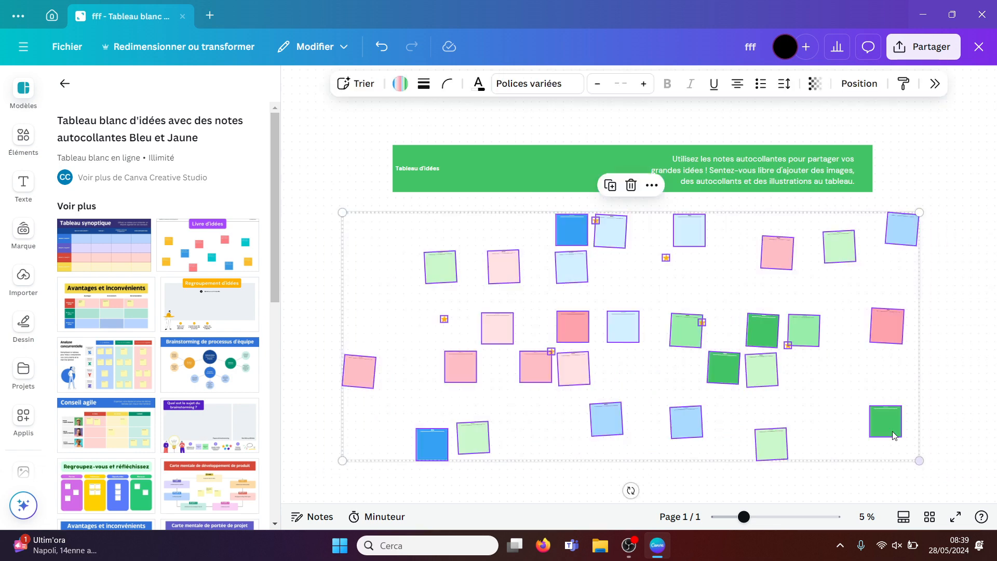
pyautogui.click(363, 84)
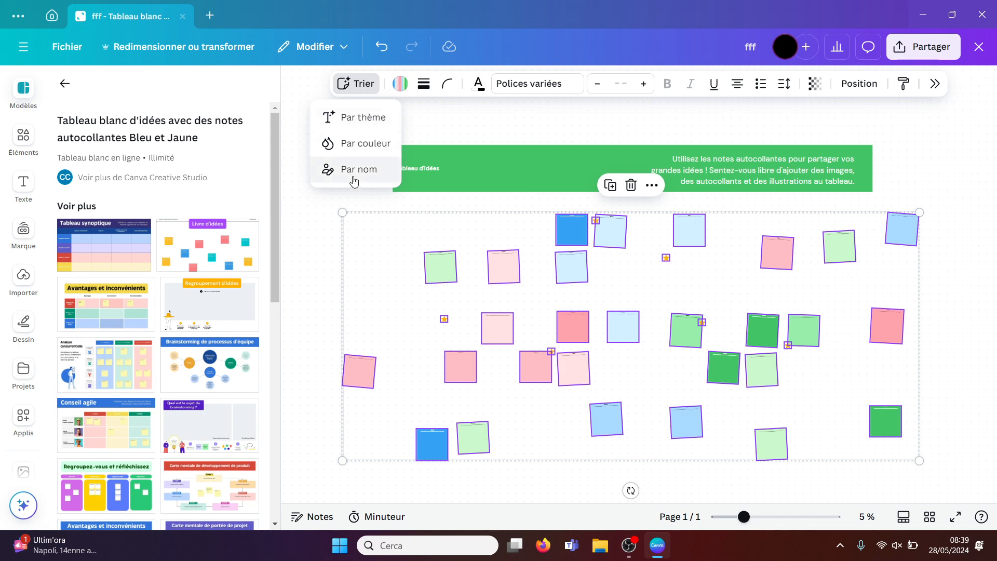
pyautogui.click(361, 148)
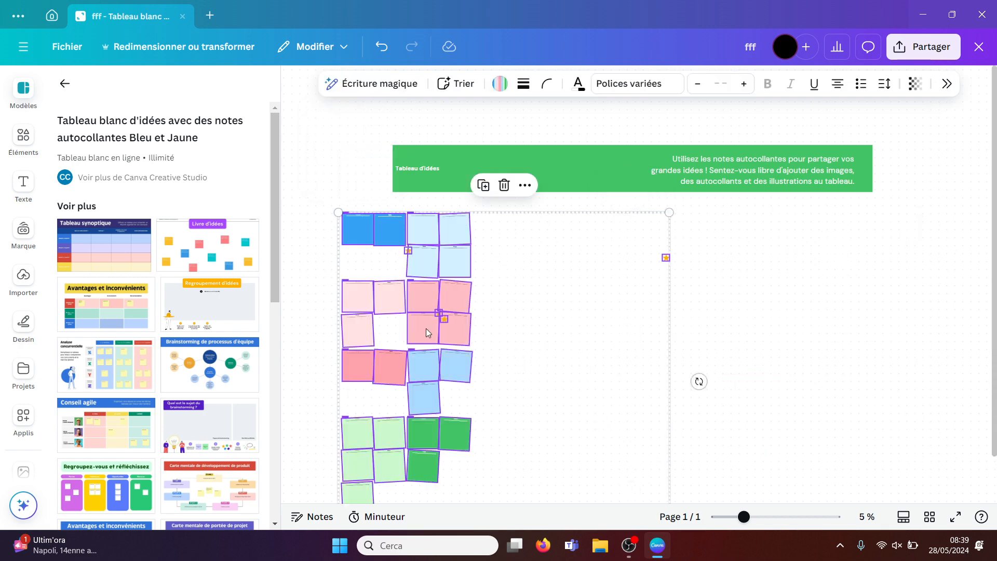
pyautogui.click(711, 319)
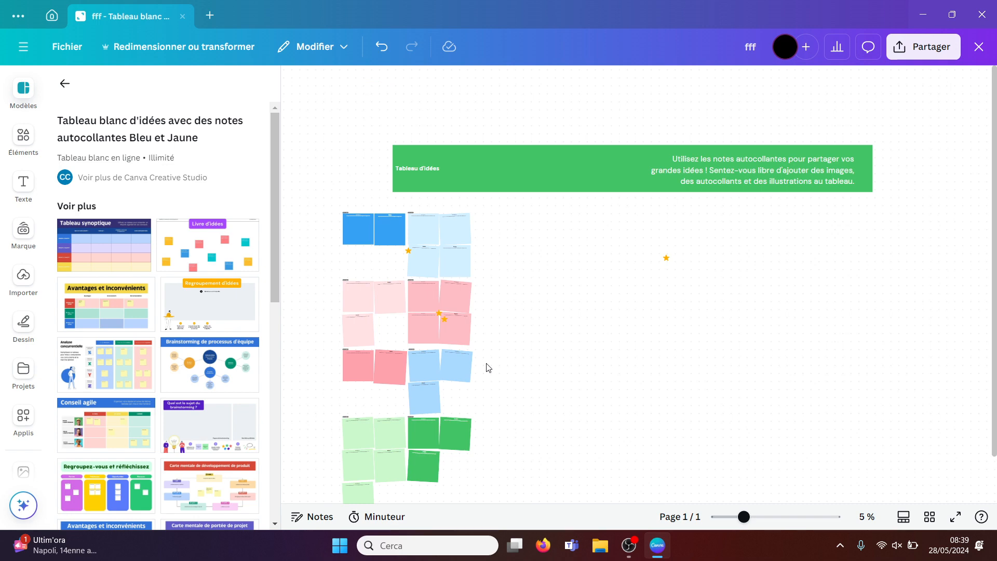
pyautogui.moveTo(488, 368); pyautogui.dragTo(484, 262)
pyautogui.click(551, 304)
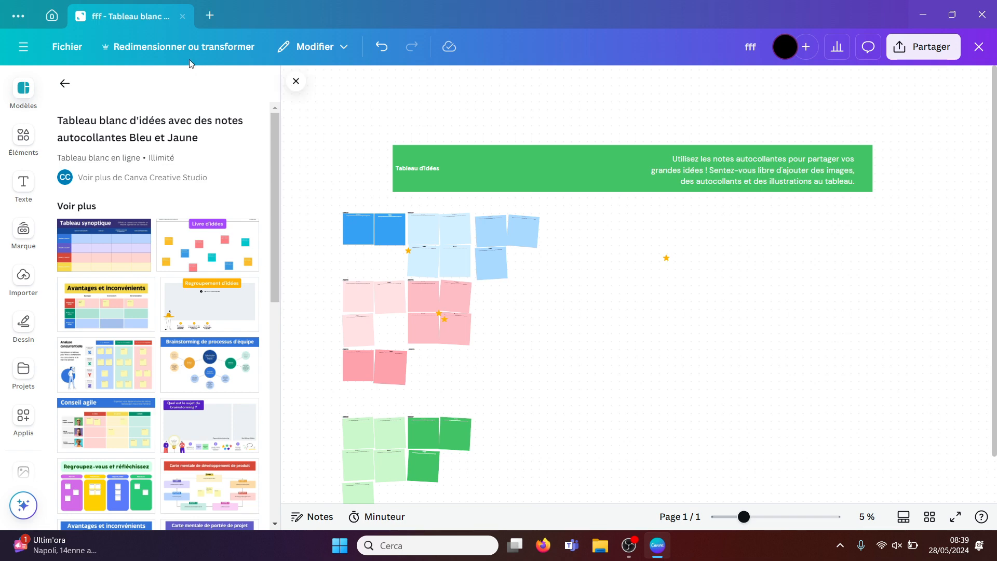
# Step: Look through the document formats offered for transforming the whiteboard into a Doc, without converting it
pyautogui.click(166, 49)
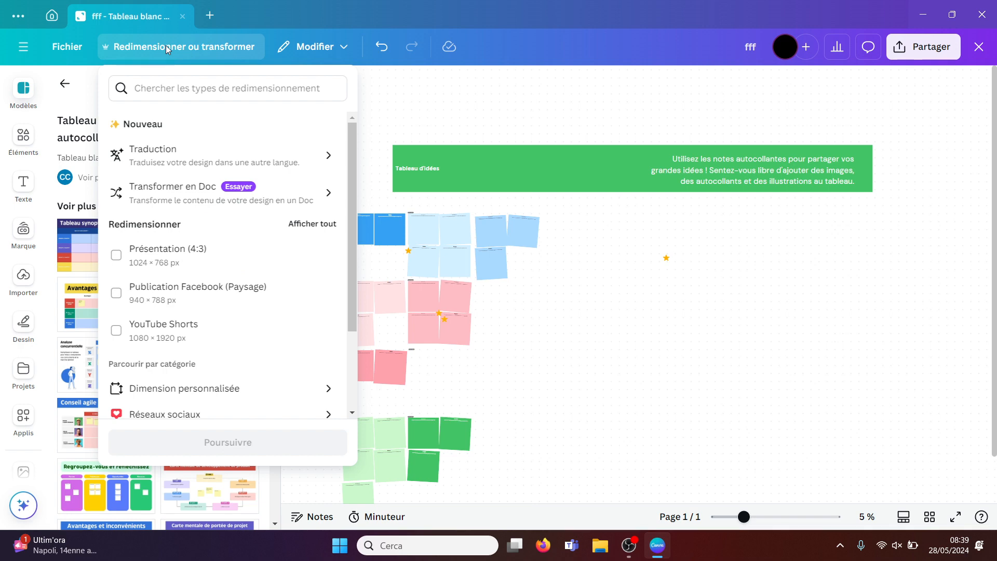
pyautogui.click(198, 193)
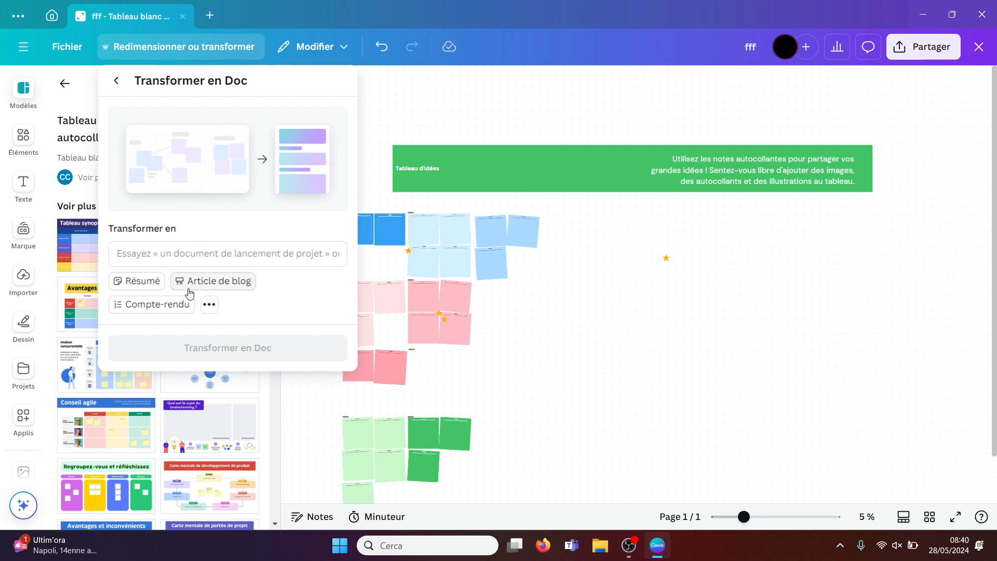
pyautogui.click(210, 304)
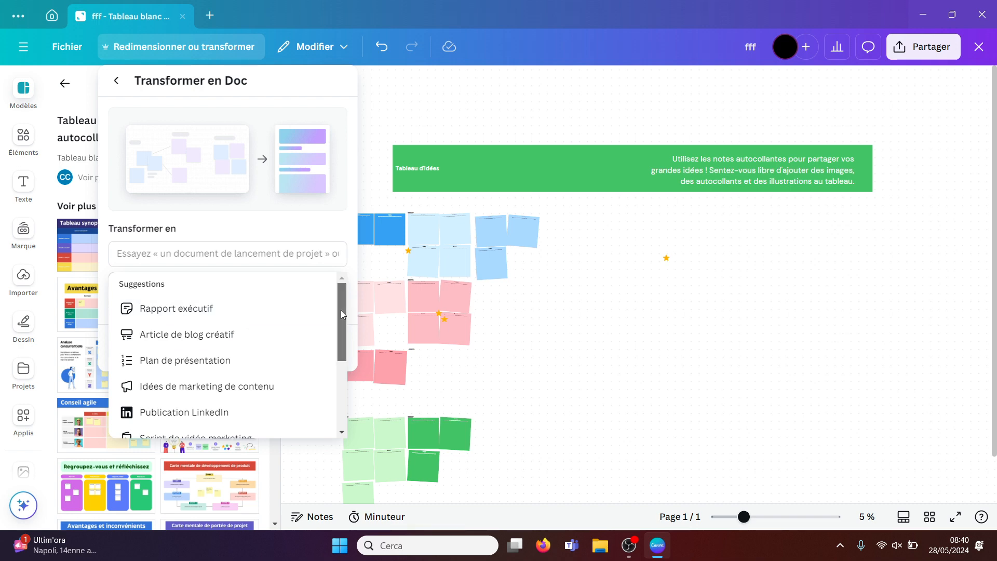
pyautogui.moveTo(340, 310); pyautogui.dragTo(329, 389)
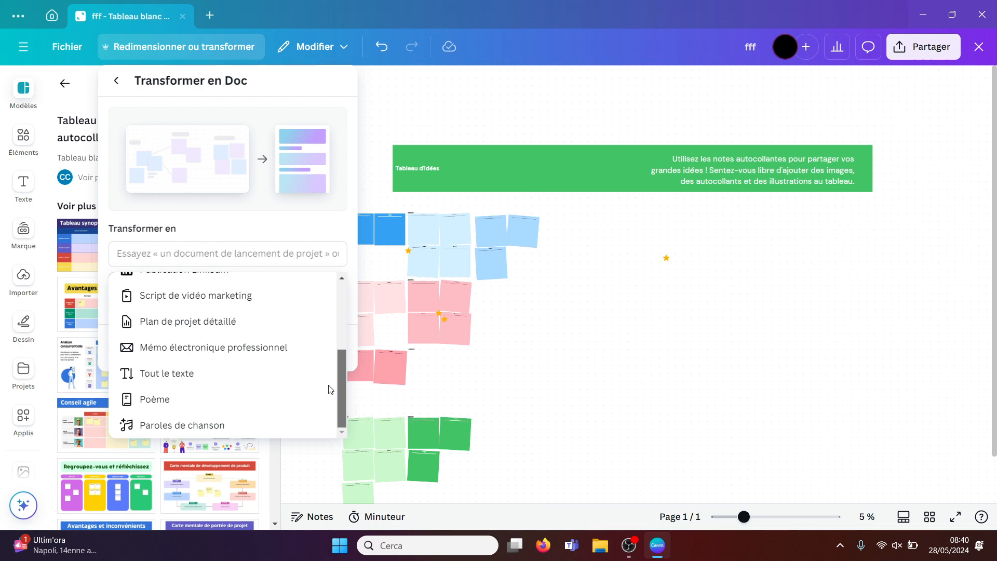
pyautogui.click(278, 229)
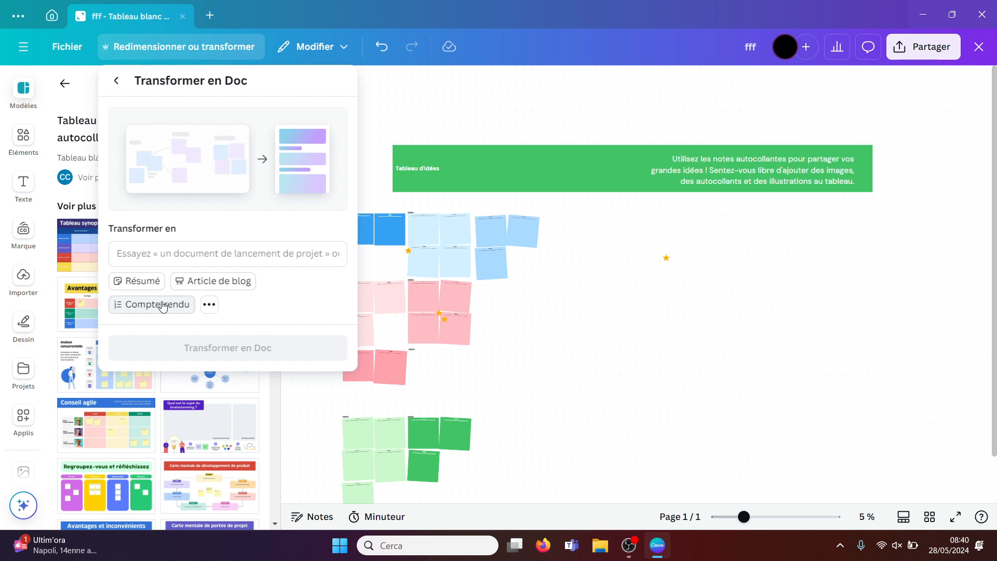
pyautogui.click(520, 248)
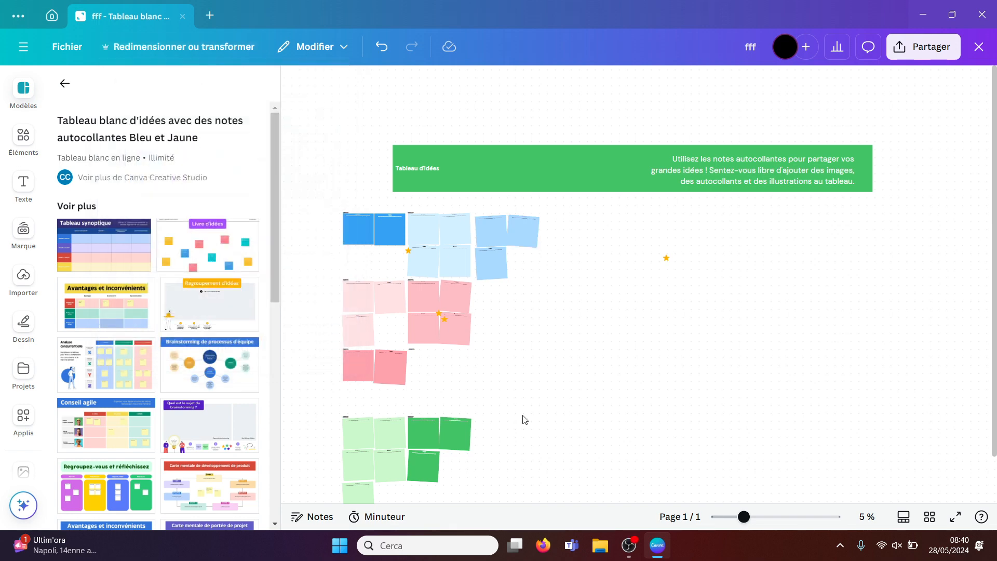
# Step: Start and pause the five-minute timer, view its music choices and hide the timer
pyautogui.click(379, 519)
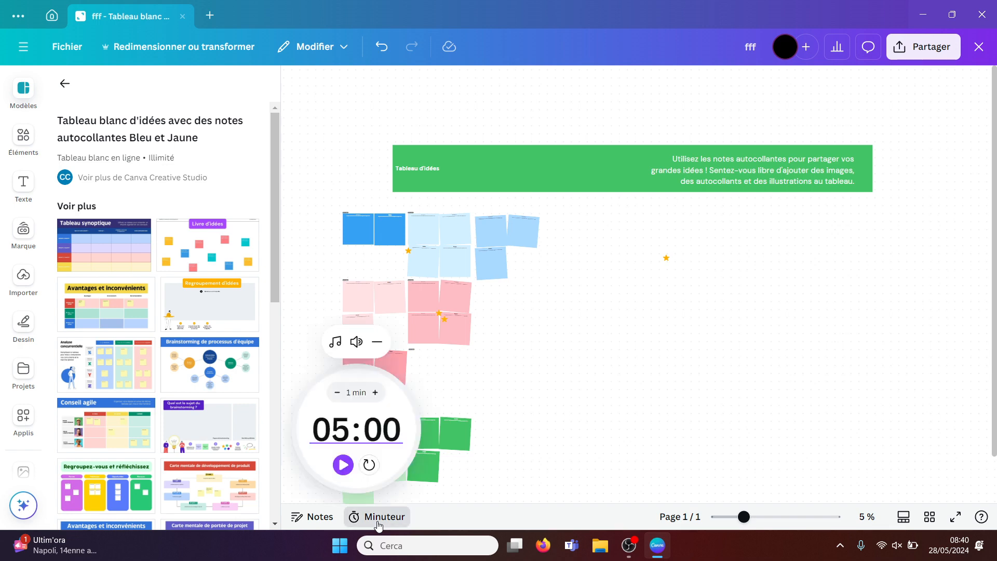
pyautogui.click(343, 465)
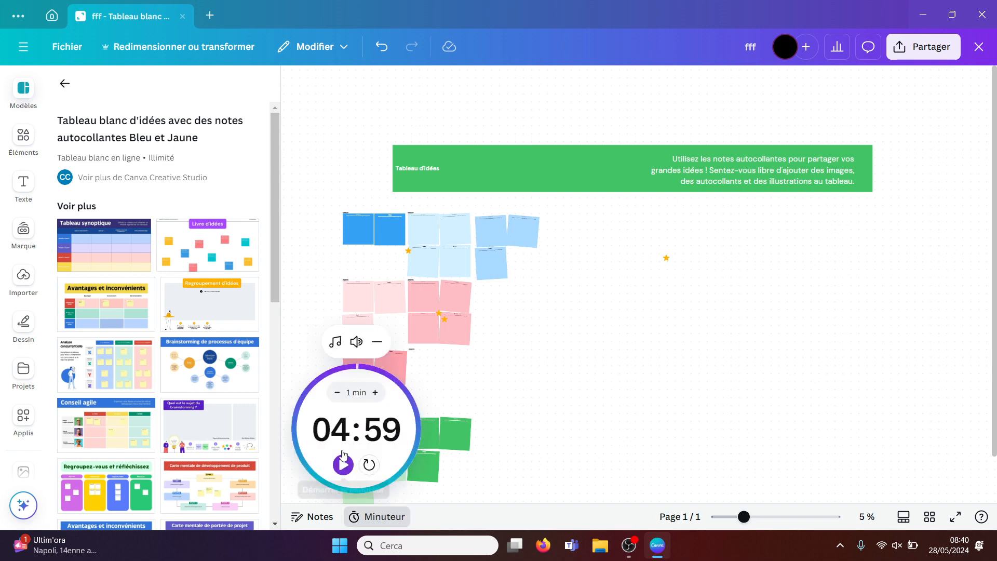
pyautogui.click(342, 465)
pyautogui.click(335, 342)
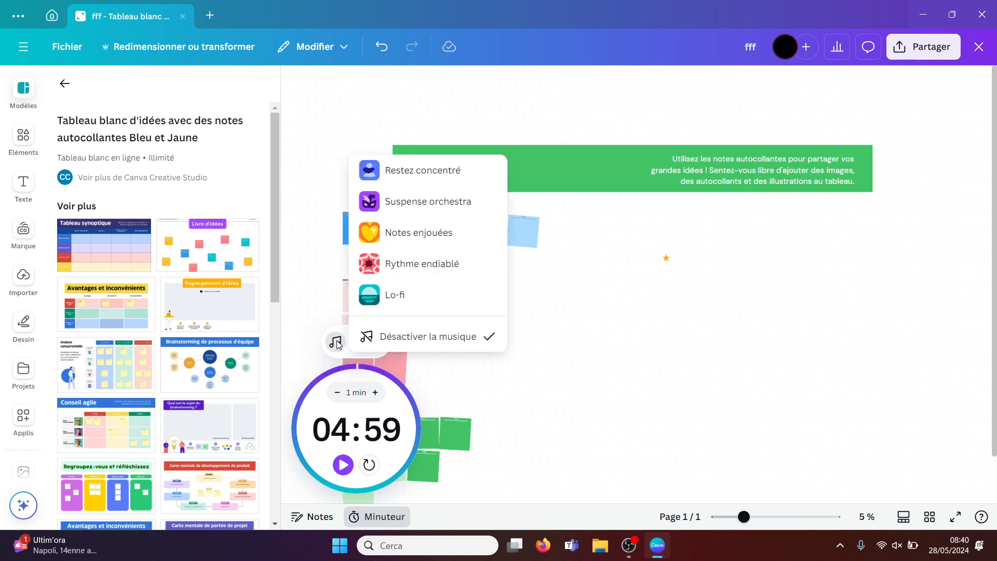
pyautogui.click(335, 342)
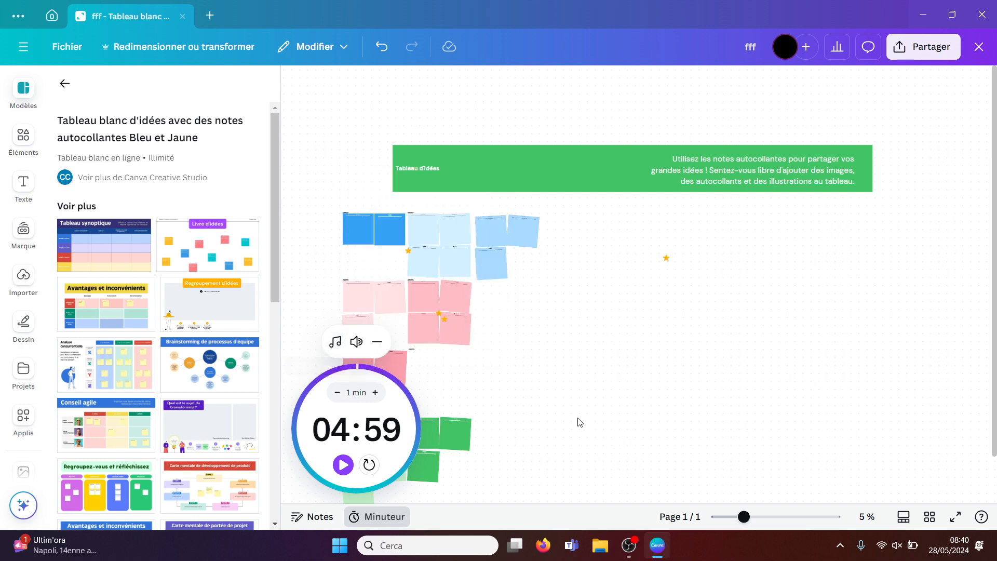
pyautogui.click(384, 517)
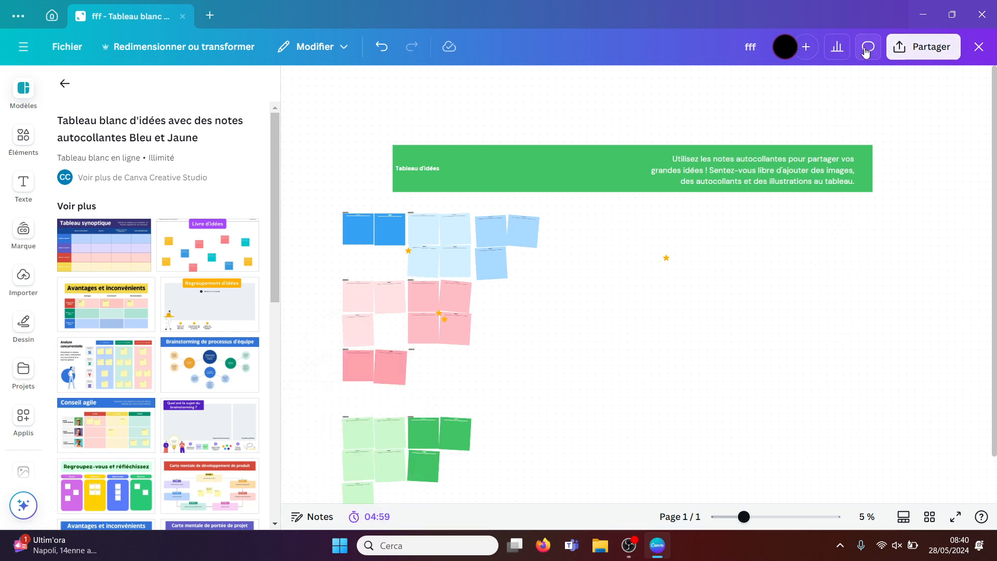
# Step: Examine the whiteboard's comments list and its filter and sort options
pyautogui.click(866, 51)
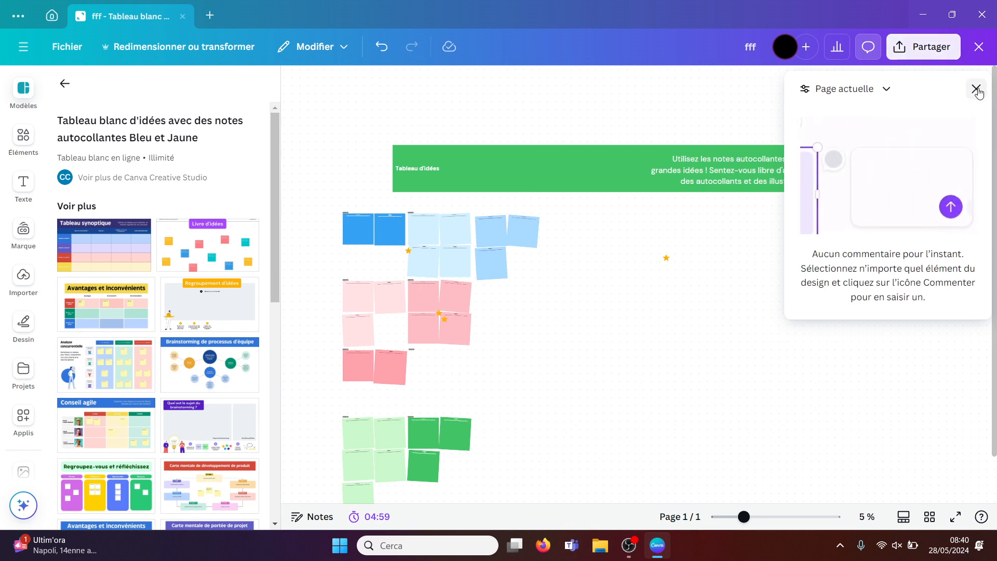
pyautogui.click(888, 91)
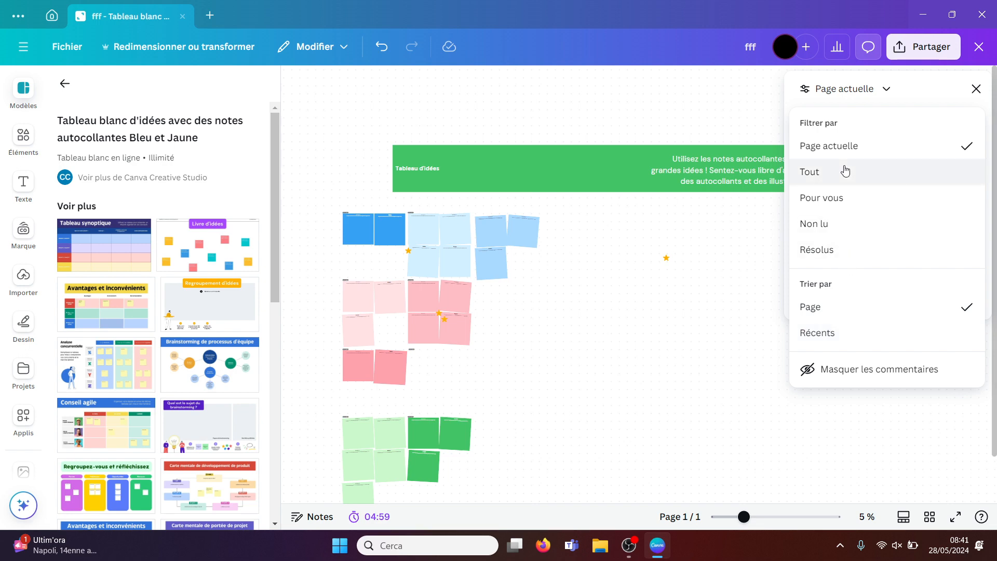
pyautogui.click(883, 100)
pyautogui.click(976, 88)
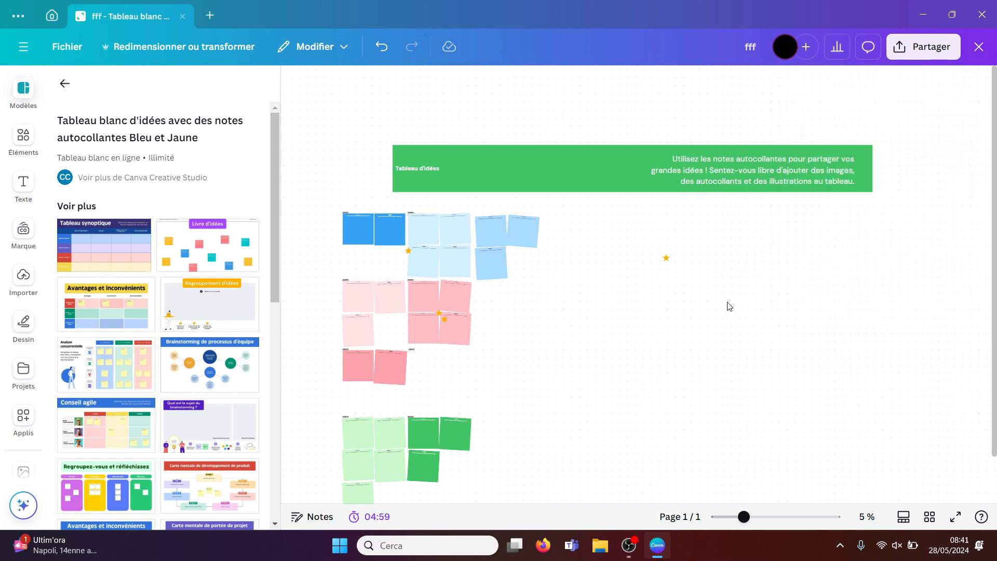
pyautogui.click(870, 48)
pyautogui.click(977, 90)
# Step: Post a comment on the rightmost blue sticky note that mentions the account owner and reads "attention"
pyautogui.click(522, 232)
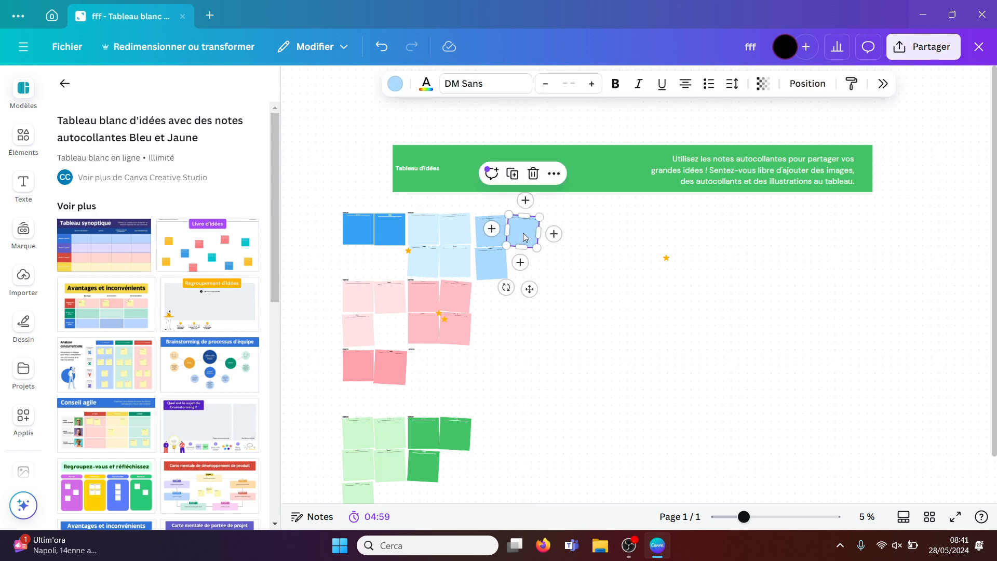
pyautogui.click(491, 174)
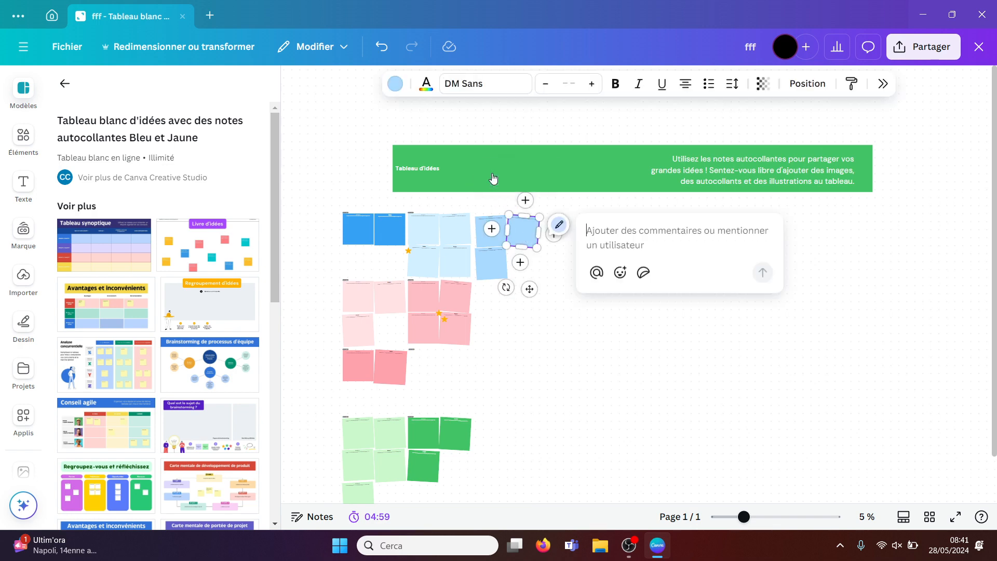
pyautogui.click(597, 272)
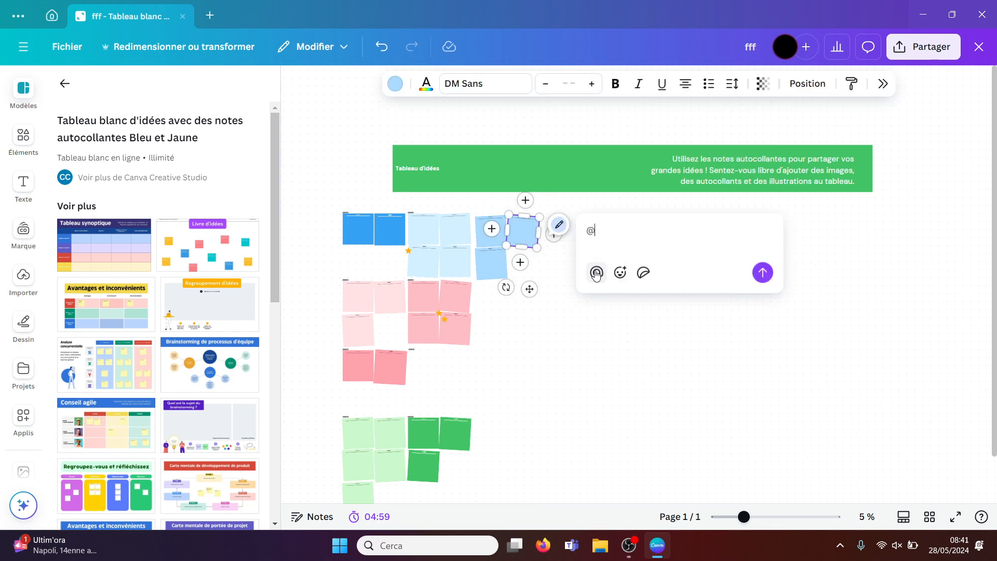
pyautogui.click(642, 201)
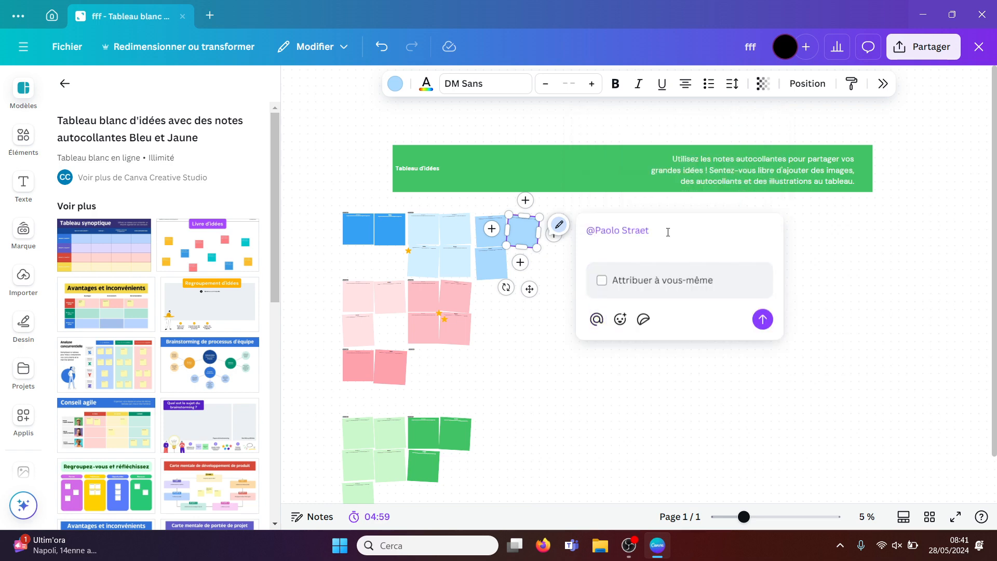
pyautogui.write('attention')
pyautogui.click(763, 318)
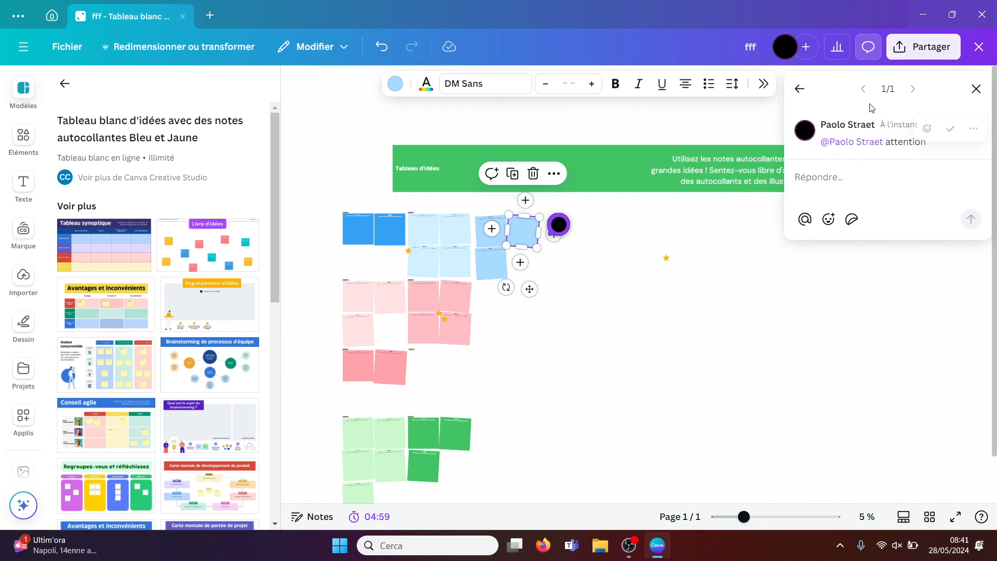
pyautogui.click(665, 307)
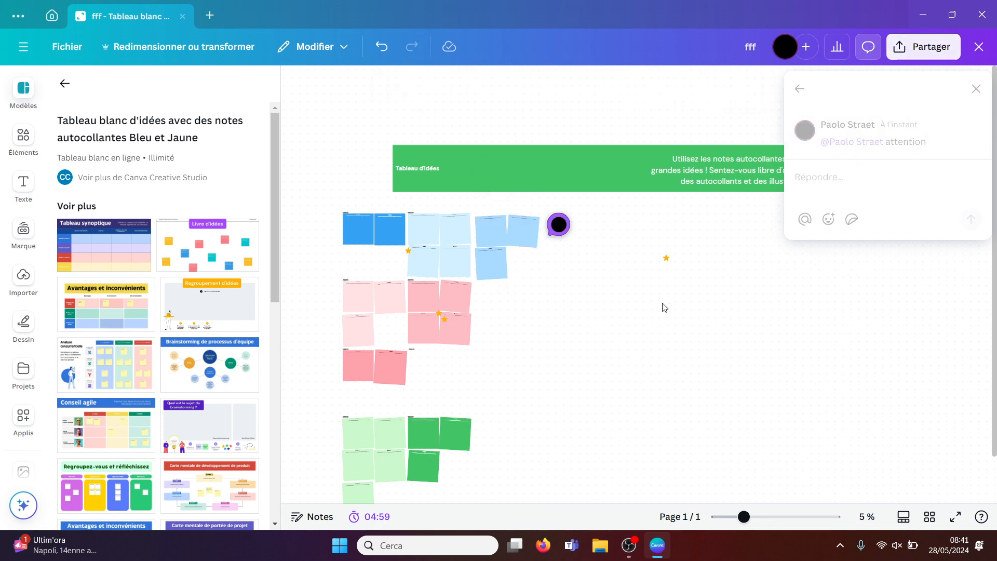
# Step: Post a heart-eyes emoji comment on the pink sticky note carrying a star at the lower end of the medium-pink group
pyautogui.click(460, 332)
pyautogui.click(426, 273)
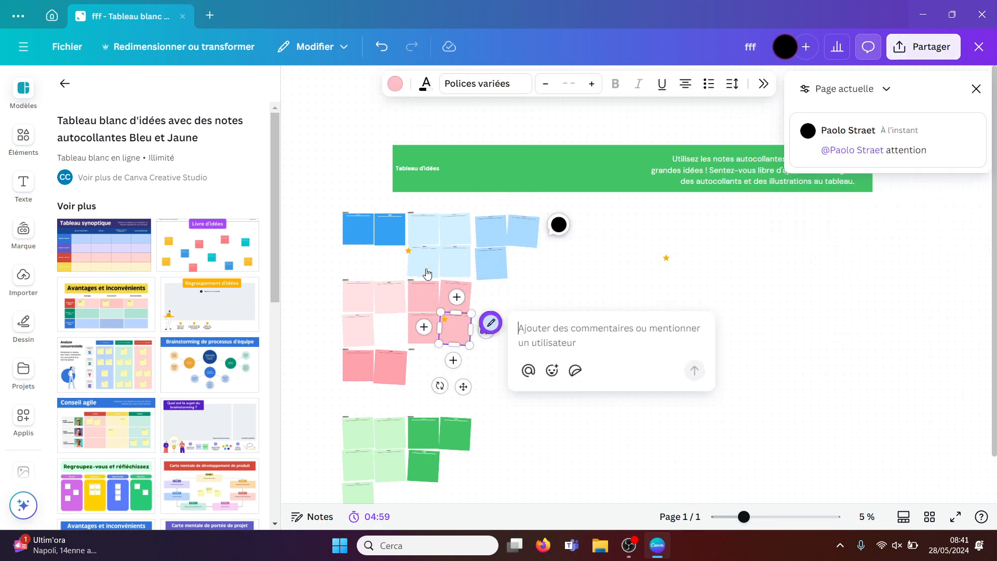
pyautogui.click(552, 370)
pyautogui.click(589, 283)
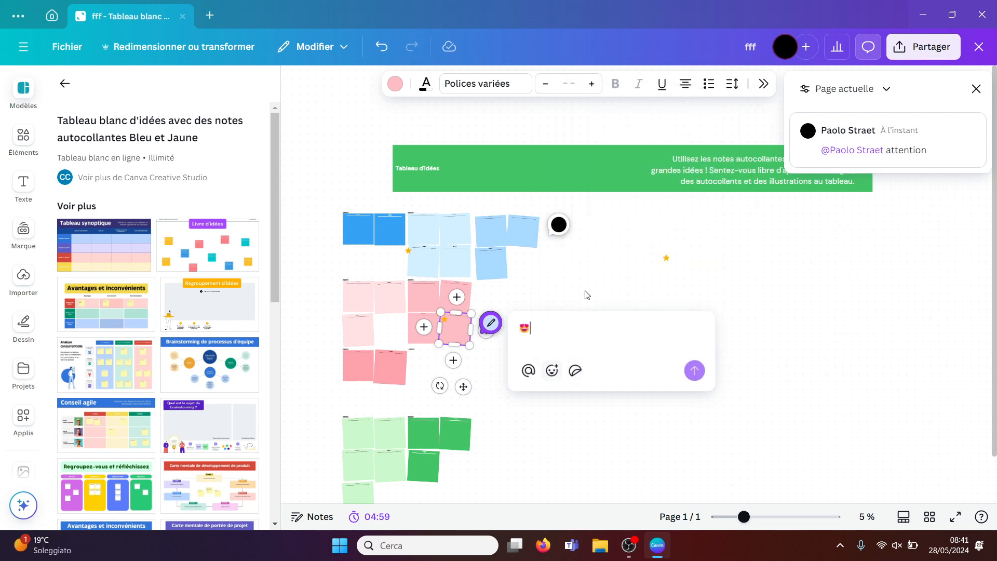
pyautogui.click(694, 371)
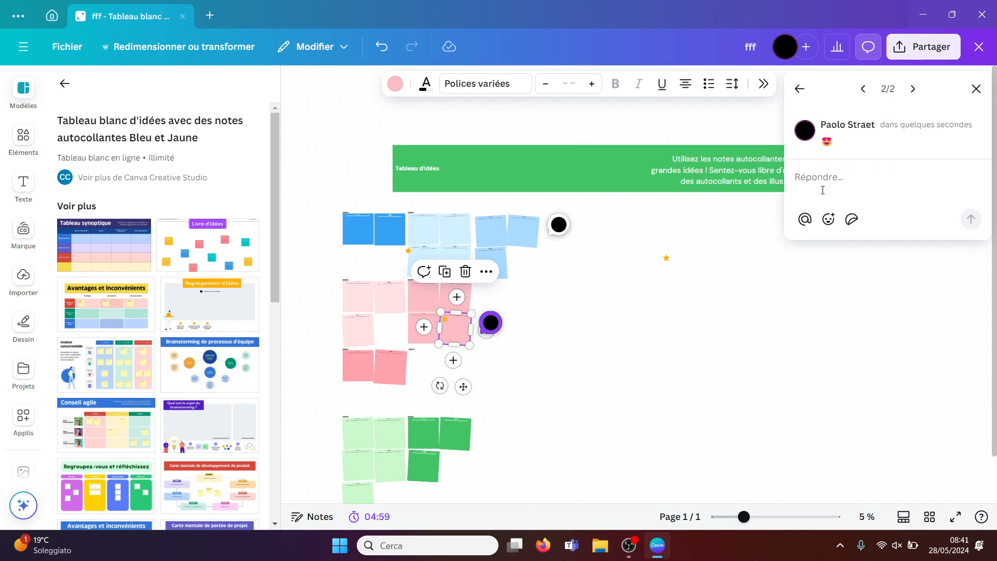
# Step: View each of the two whiteboard comments at its sticky note, return to the 5 % overview and close the comments list
pyautogui.click(863, 90)
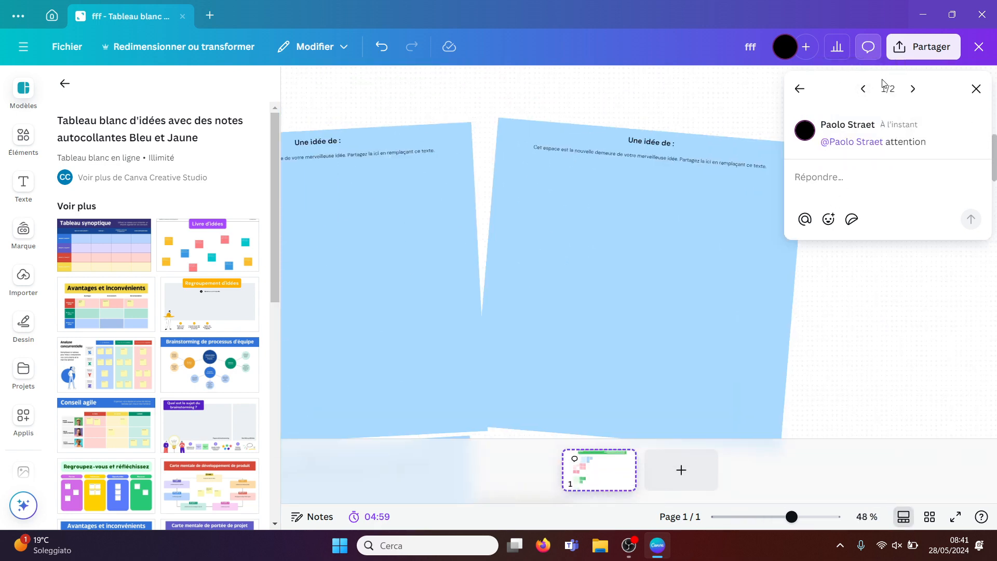
pyautogui.click(913, 90)
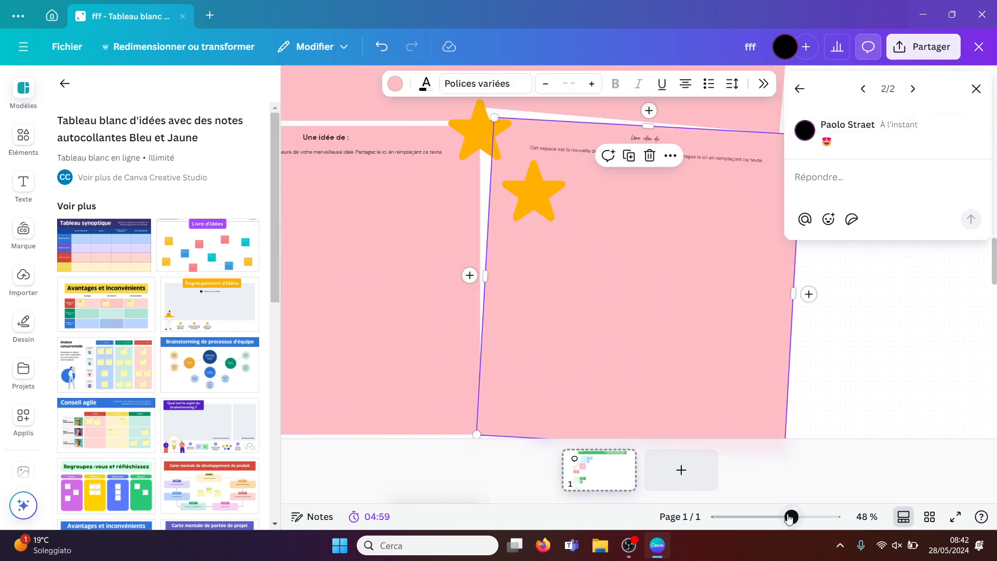
pyautogui.moveTo(791, 517); pyautogui.dragTo(744, 518)
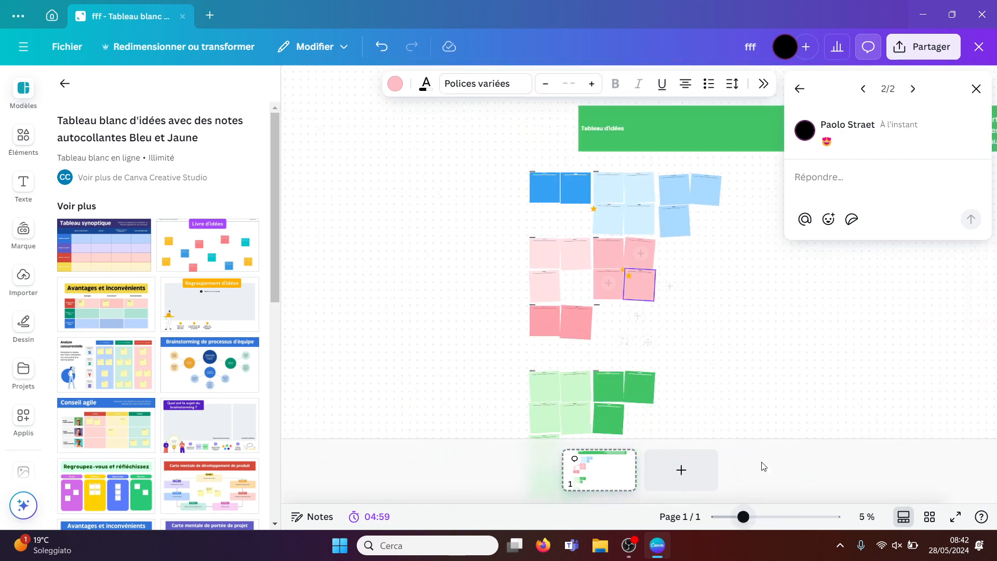
pyautogui.click(833, 314)
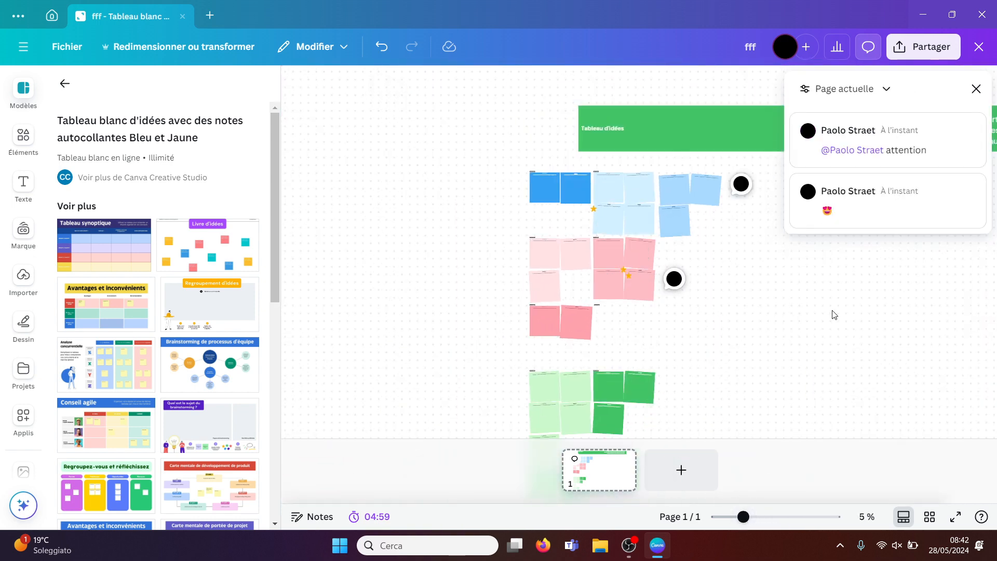
pyautogui.click(976, 89)
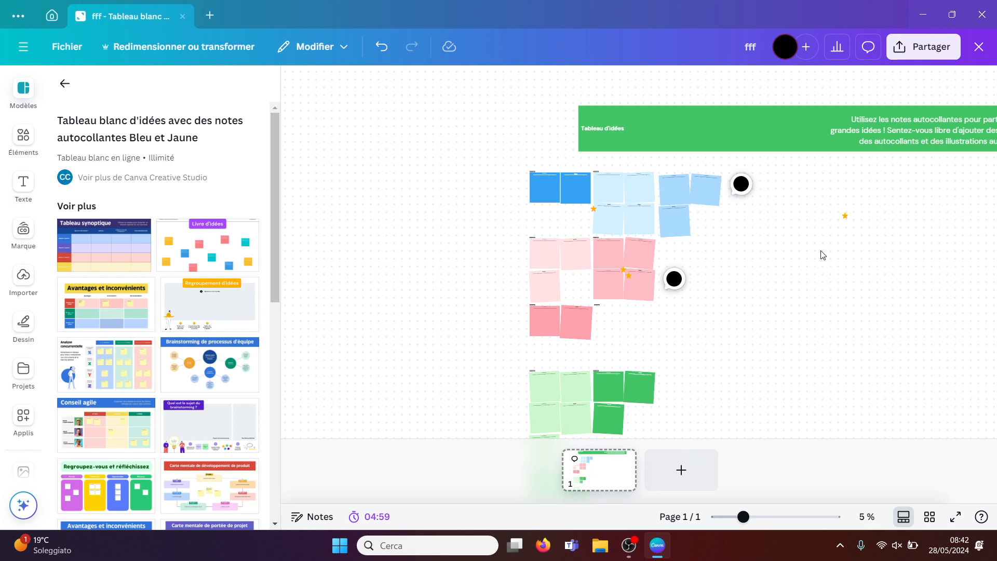